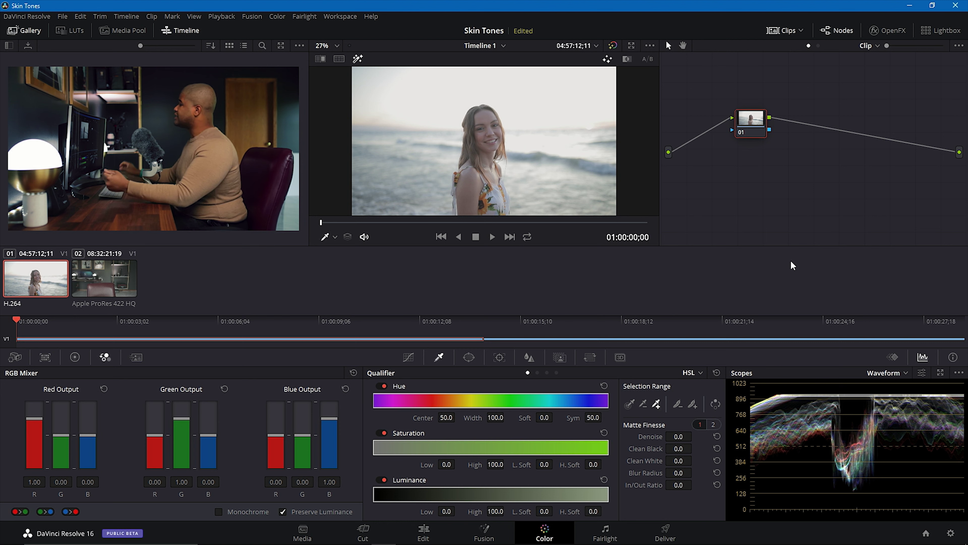
Step: Pull the luma curve's black point inward and add two shadow points, lifting one slightly
{"action": "left_click_drag", "start_coordinate": [761, 125], "coordinate": [719, 158]}
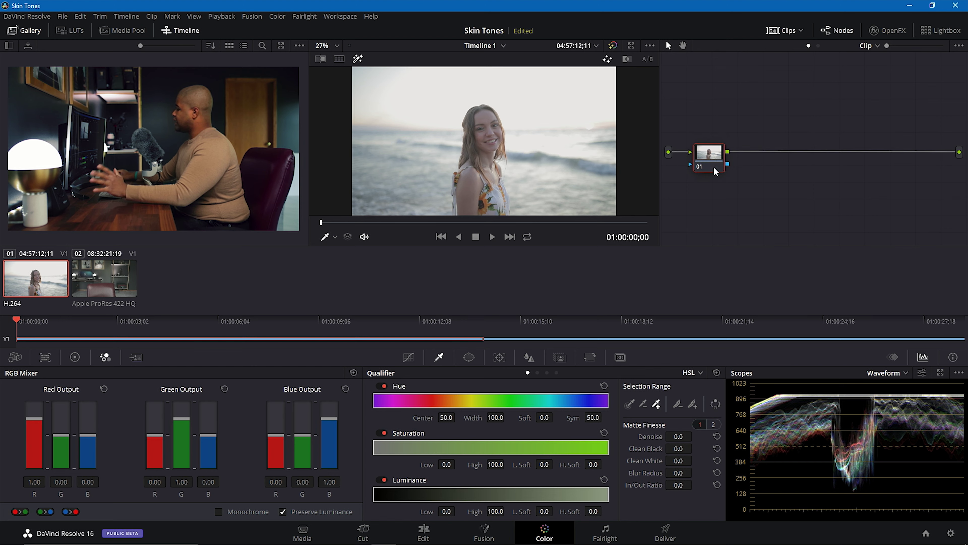
{"action": "left_click", "coordinate": [407, 358]}
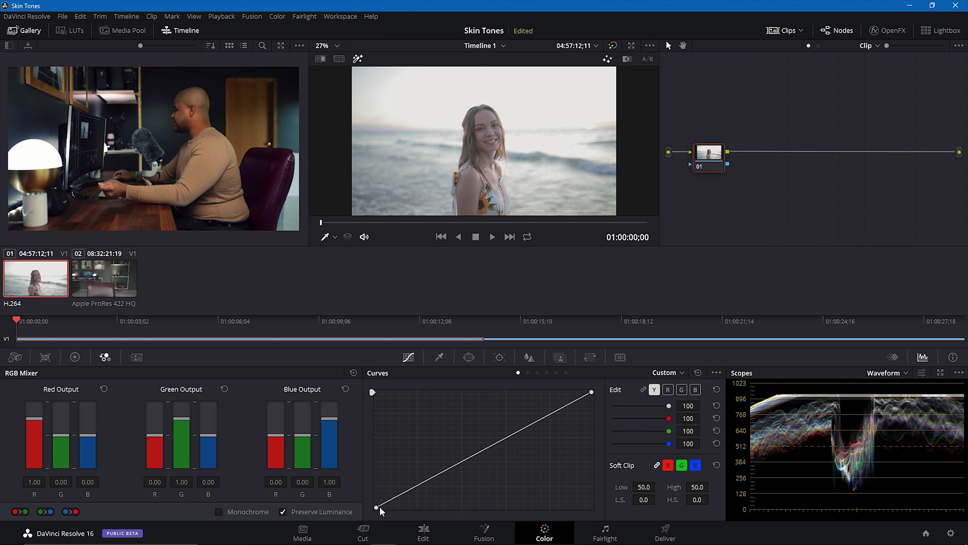
{"action": "left_click_drag", "start_coordinate": [377, 506], "coordinate": [400, 516]}
{"action": "left_click", "coordinate": [415, 502]}
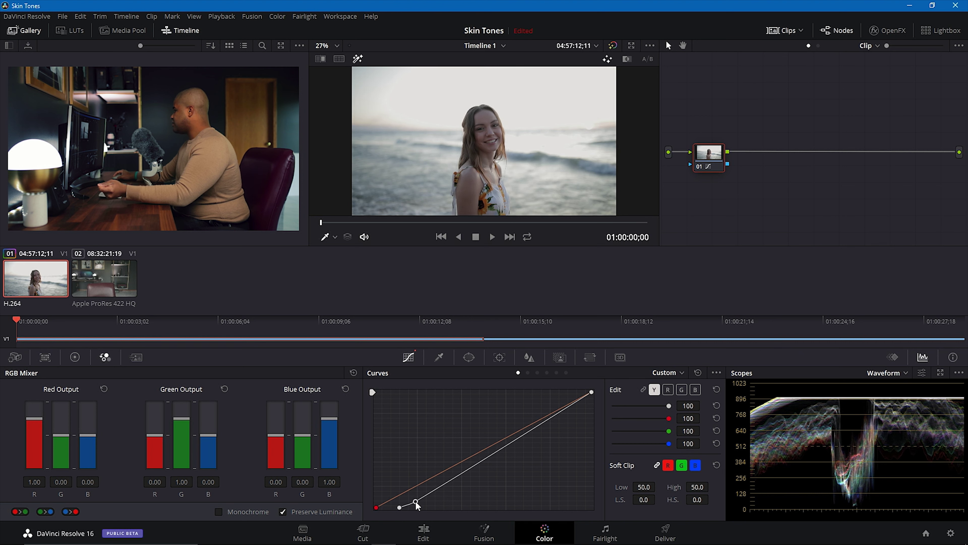
{"action": "left_click", "coordinate": [431, 490]}
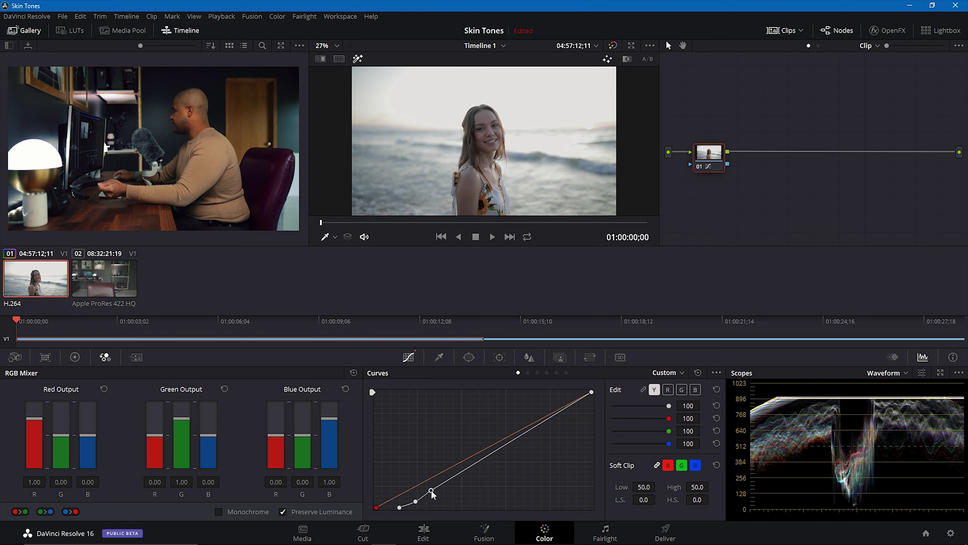
{"action": "left_click_drag", "start_coordinate": [431, 489], "coordinate": [432, 488]}
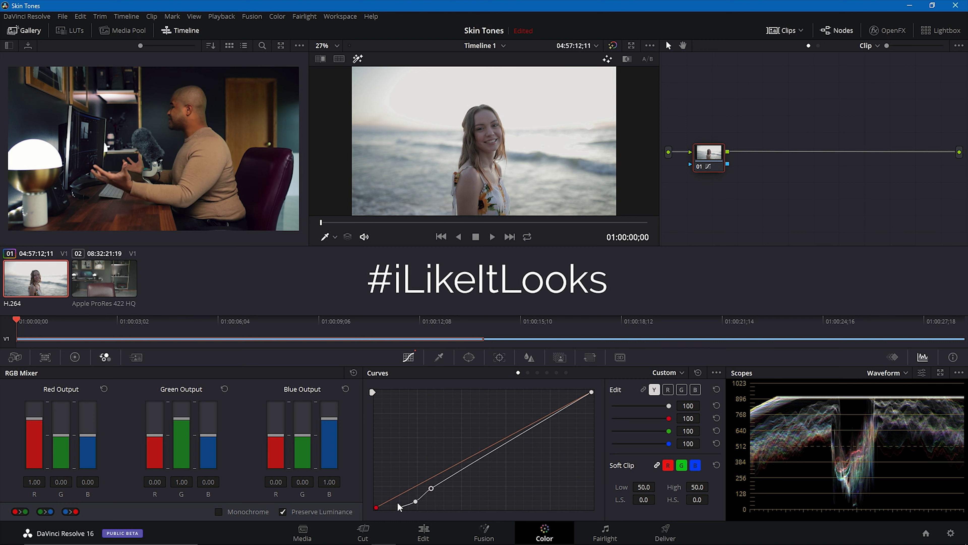
Step: Toggle the grade bypass off and on twice to compare against the original
{"action": "left_click", "coordinate": [613, 45]}
{"action": "left_click", "coordinate": [612, 46]}
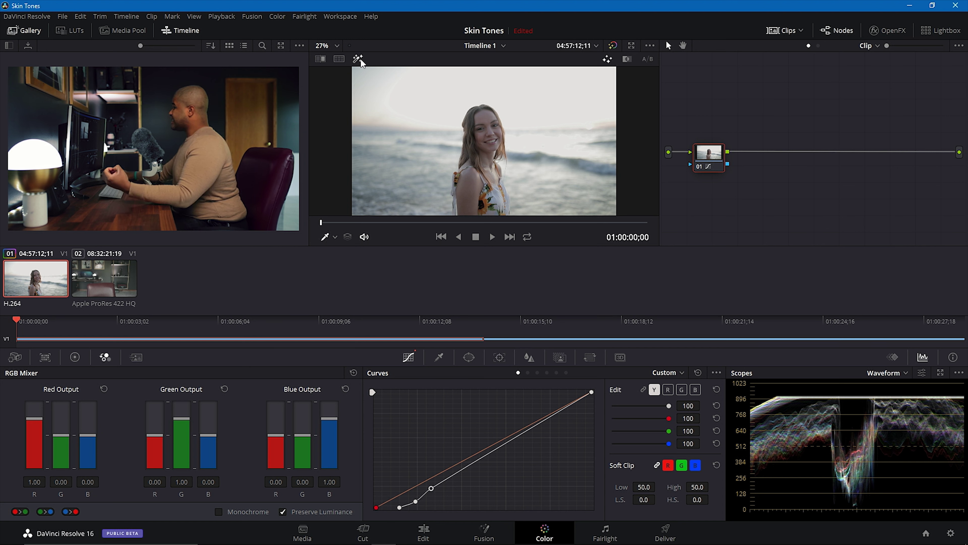
{"action": "left_click", "coordinate": [612, 46]}
{"action": "left_click", "coordinate": [613, 45]}
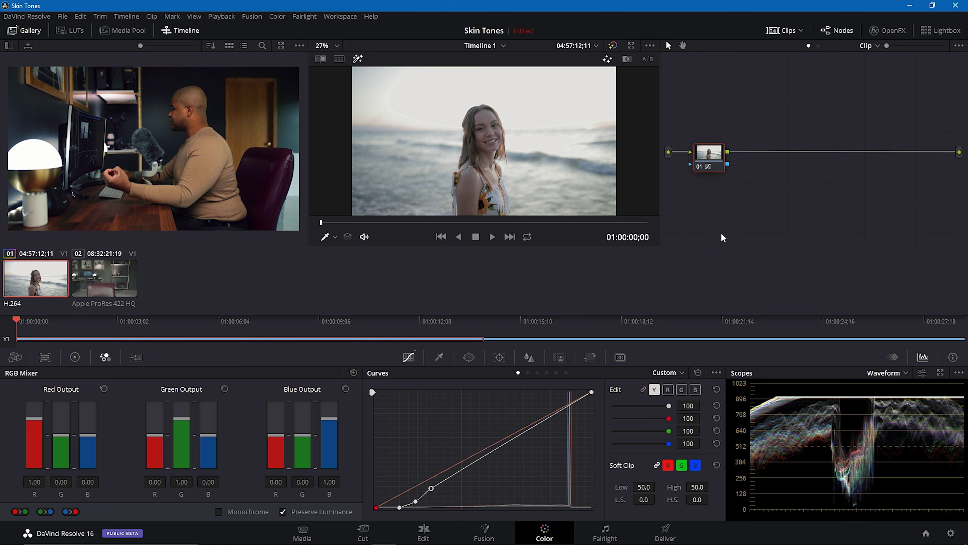
Step: Raise the RGB Mixer Red, Green and Blue outputs to 2.00 each
{"action": "left_click_drag", "start_coordinate": [722, 165], "coordinate": [716, 163]}
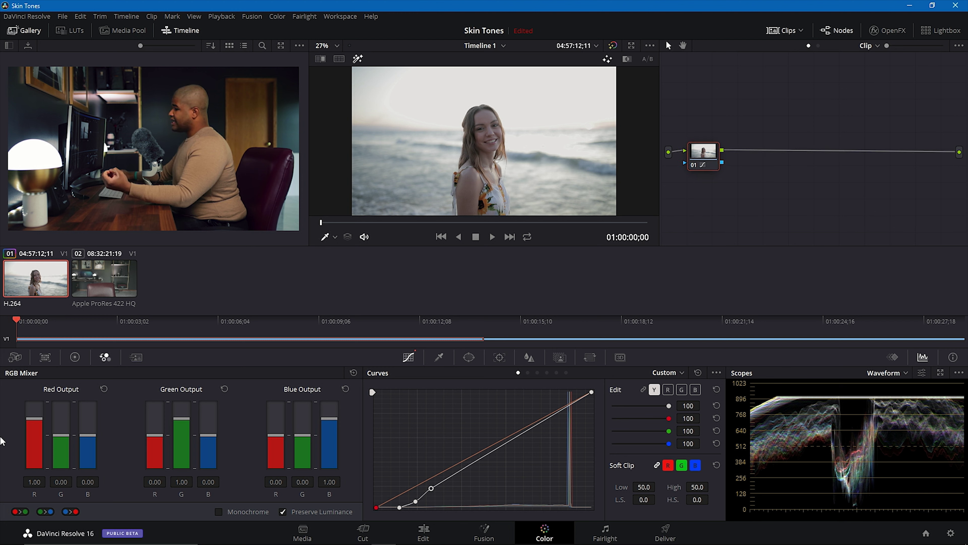
{"action": "left_click_drag", "start_coordinate": [43, 428], "coordinate": [34, 401]}
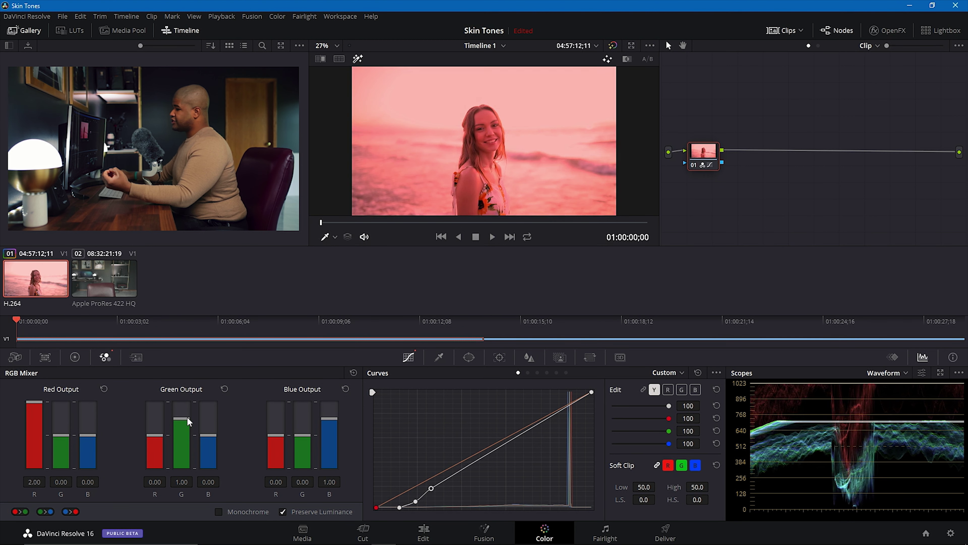
{"action": "left_click_drag", "start_coordinate": [196, 417], "coordinate": [191, 403]}
{"action": "left_click_drag", "start_coordinate": [330, 418], "coordinate": [333, 404]}
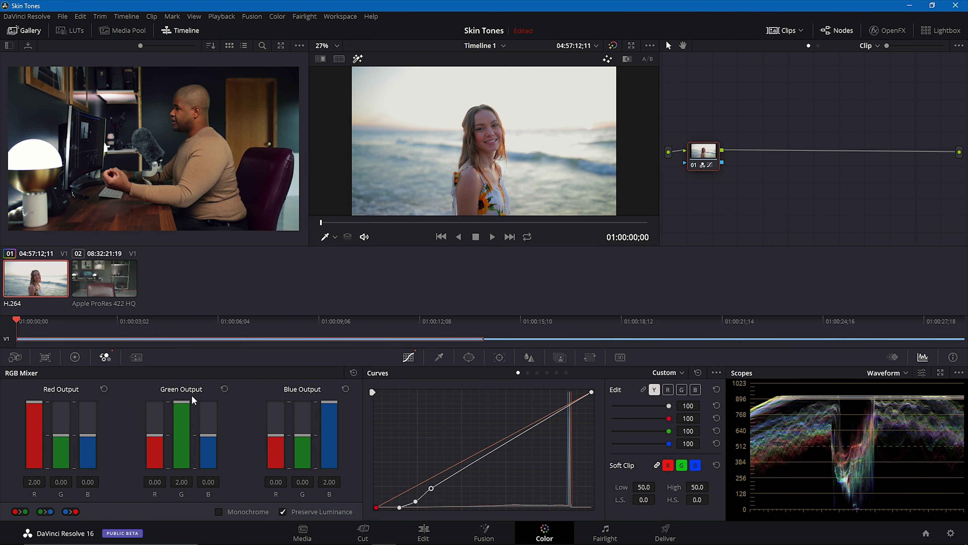
Step: Compare graded and ungraded looks with bypass, then lower the bottom shadow curve point
{"action": "left_click", "coordinate": [612, 46]}
{"action": "left_click", "coordinate": [612, 46]}
{"action": "left_click", "coordinate": [612, 46]}
{"action": "left_click", "coordinate": [612, 46]}
{"action": "left_click", "coordinate": [612, 46]}
{"action": "left_click", "coordinate": [611, 46]}
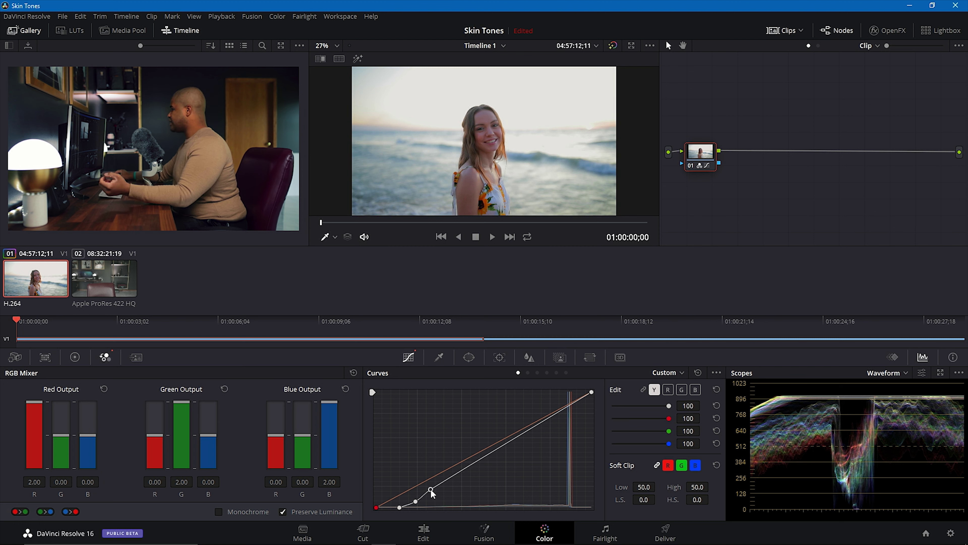
{"action": "left_click_drag", "start_coordinate": [415, 501], "coordinate": [418, 507]}
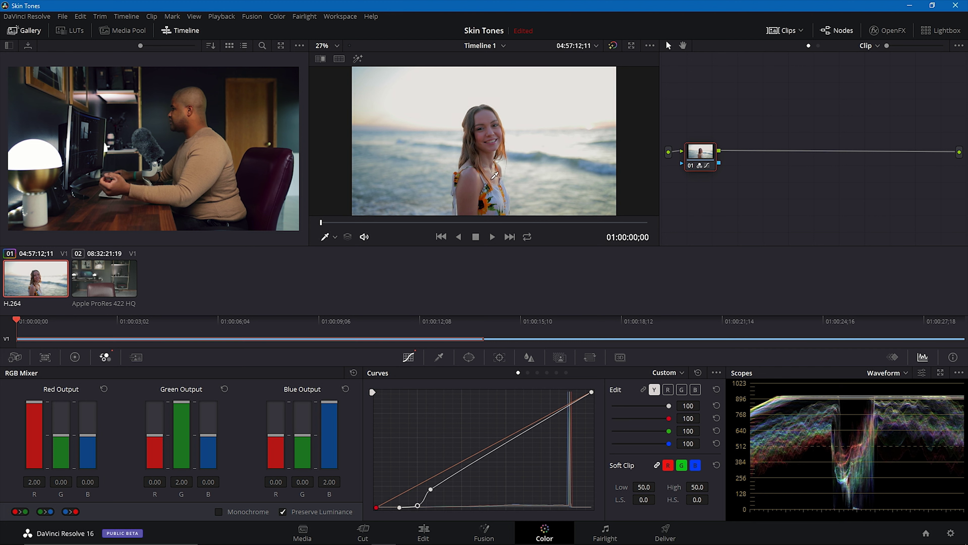
Step: Set Midtone Detail to 23.00 in the Color Wheels and compare it with bypass
{"action": "left_click", "coordinate": [72, 358]}
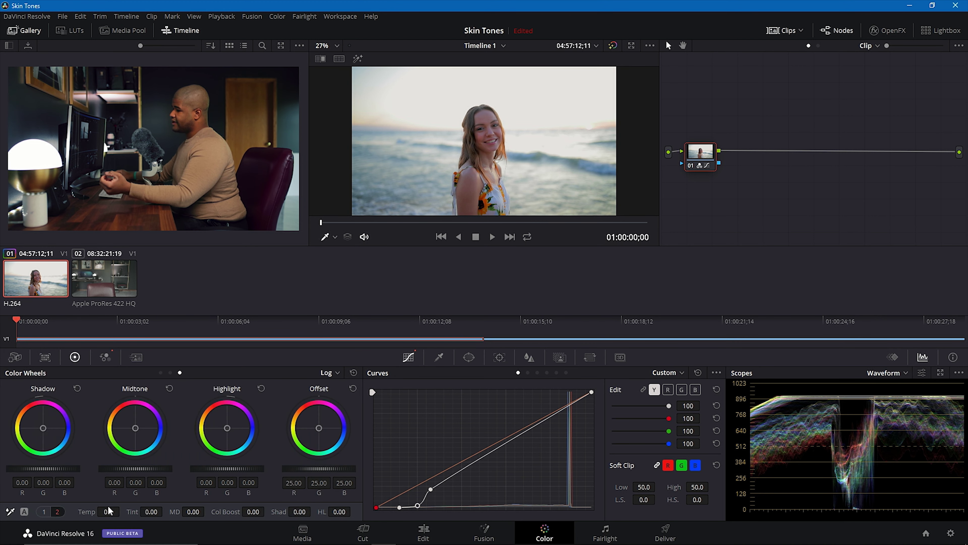
{"action": "left_click_drag", "start_coordinate": [190, 511], "coordinate": [207, 511]}
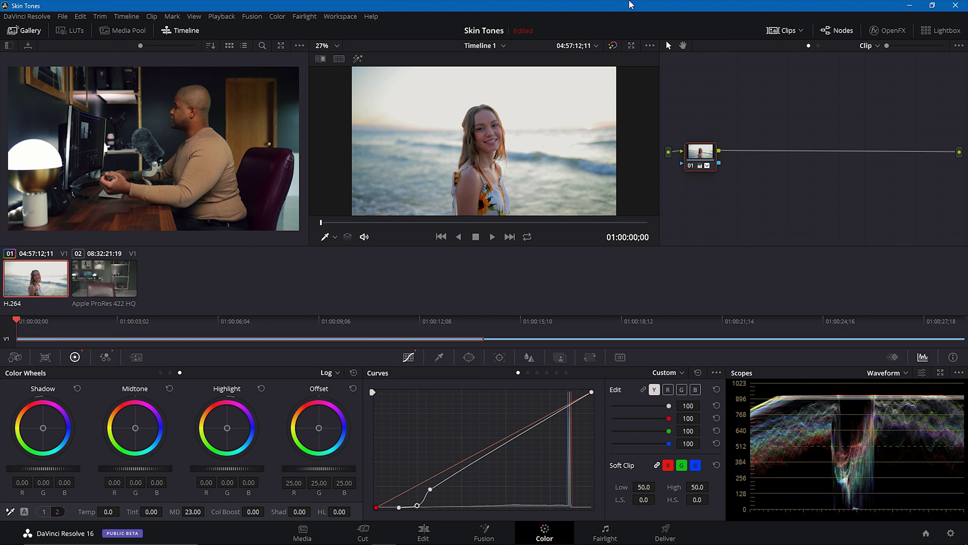
{"action": "left_click", "coordinate": [610, 47]}
{"action": "left_click", "coordinate": [610, 47]}
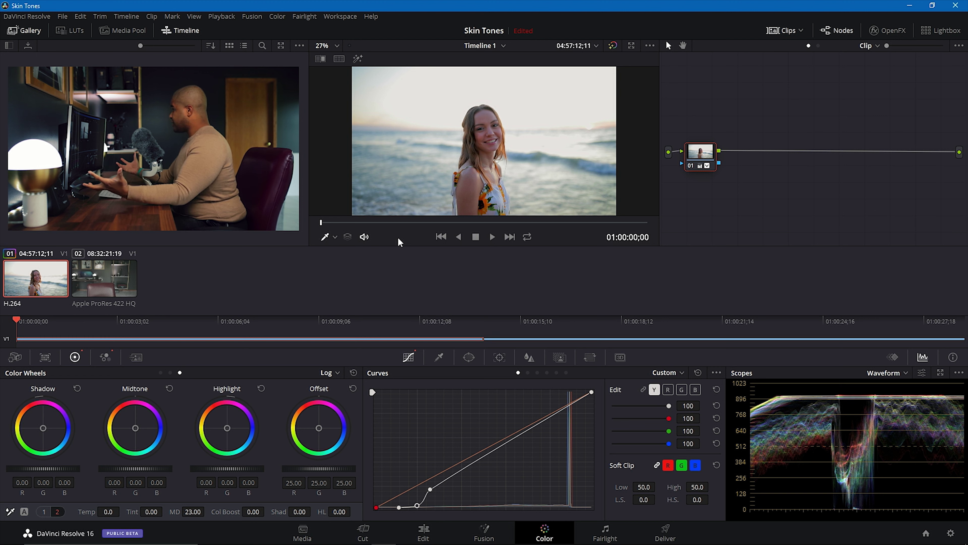
{"action": "right_click", "coordinate": [719, 149]}
Step: Add serial node 02 and switch the scope to Vectorscope with the skin tone indicator
{"action": "mouse_move", "coordinate": [779, 203]}
{"action": "left_click", "coordinate": [823, 203]}
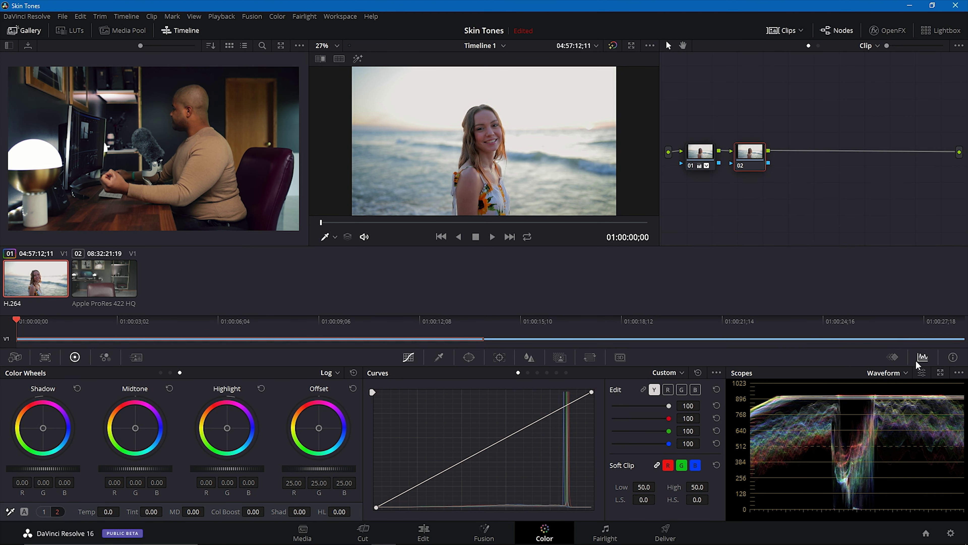
{"action": "left_click", "coordinate": [896, 373]}
{"action": "left_click", "coordinate": [902, 411]}
{"action": "left_click", "coordinate": [925, 375]}
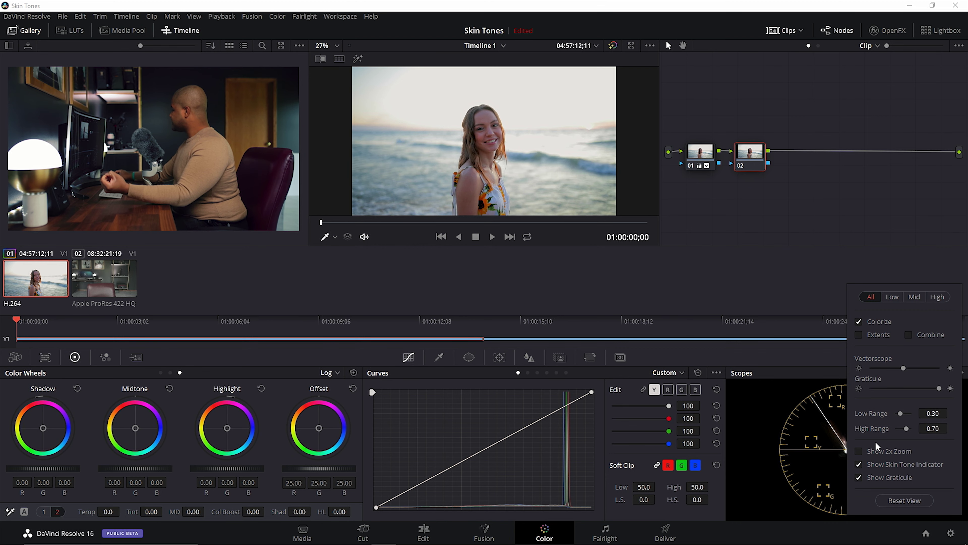
{"action": "left_click", "coordinate": [922, 373]}
{"action": "left_click", "coordinate": [860, 463]}
{"action": "left_click", "coordinate": [859, 463]}
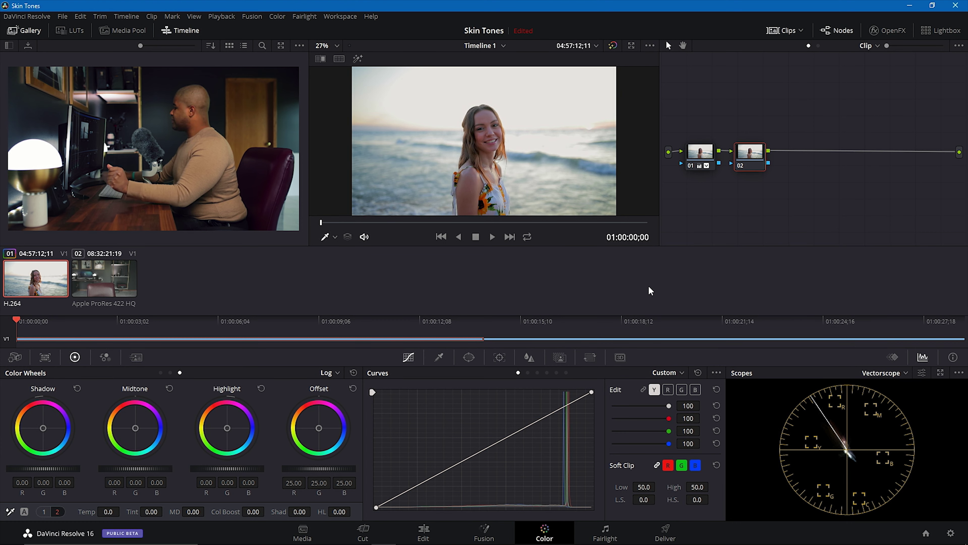
Step: Key the woman's skin from forehead, face and shoulder samples, softening and denoising the matte to 42.8
{"action": "left_click", "coordinate": [440, 357]}
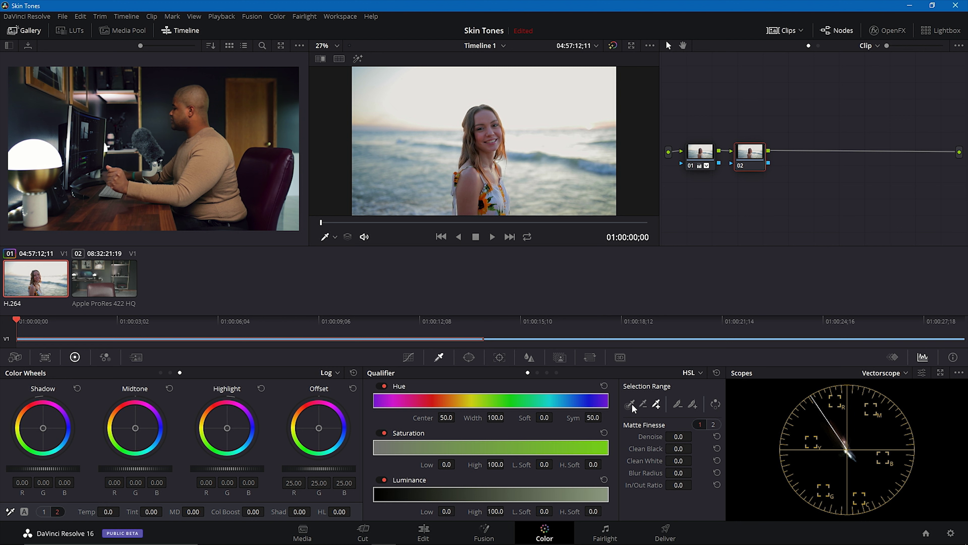
{"action": "left_click", "coordinate": [358, 58]}
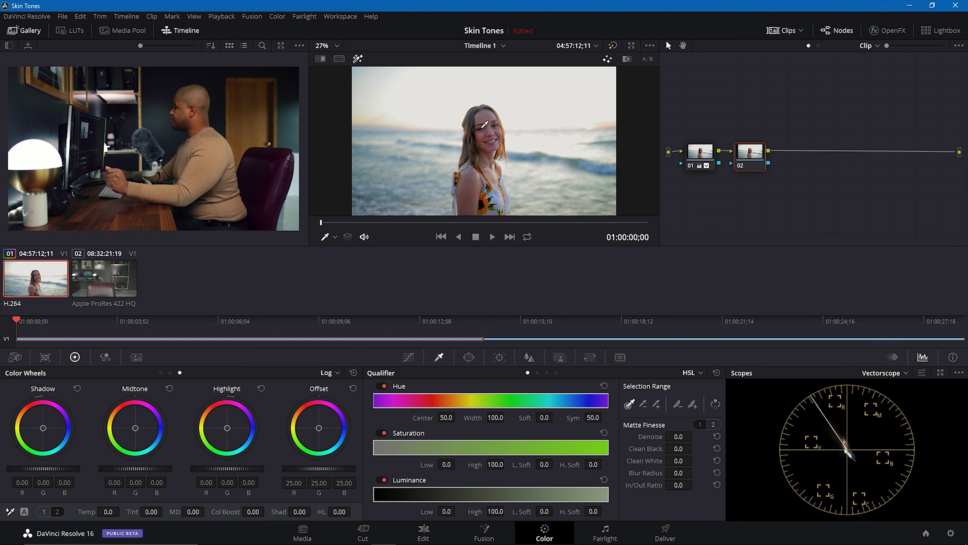
{"action": "left_click", "coordinate": [488, 115]}
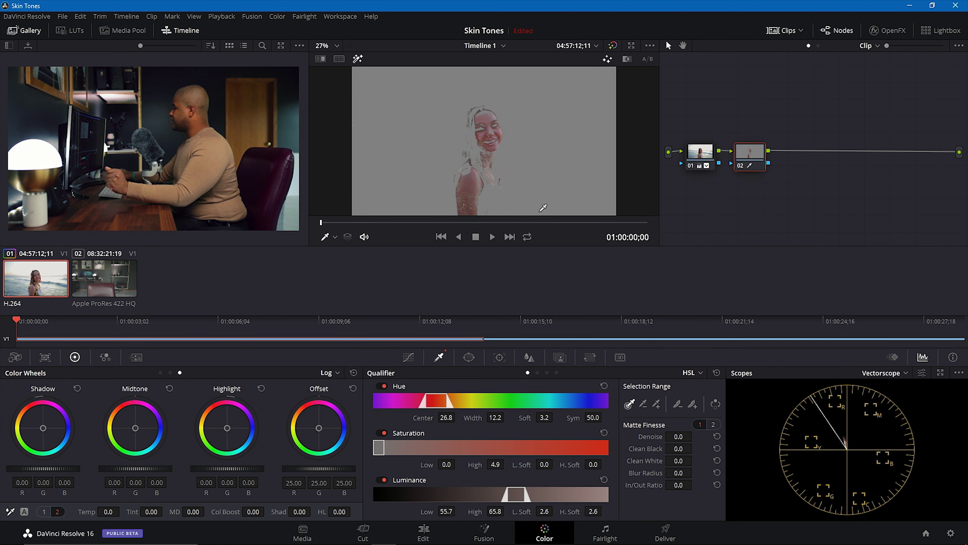
{"action": "left_click", "coordinate": [656, 403]}
{"action": "left_click", "coordinate": [493, 132]}
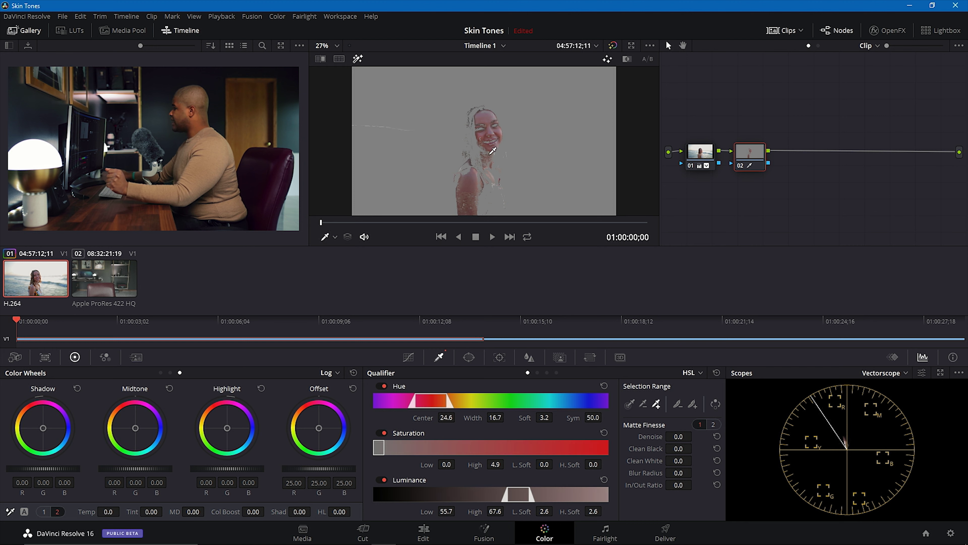
{"action": "left_click", "coordinate": [487, 153]}
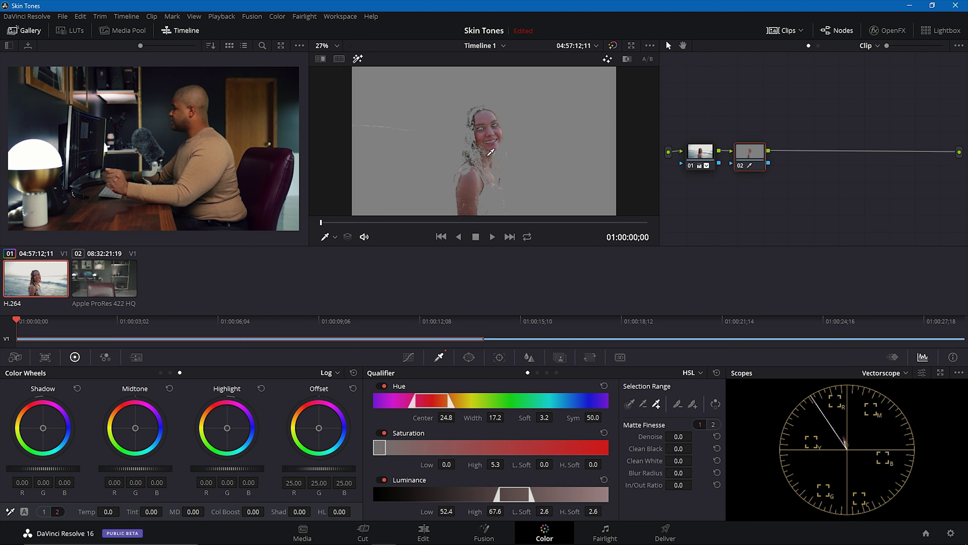
{"action": "left_click", "coordinate": [464, 203]}
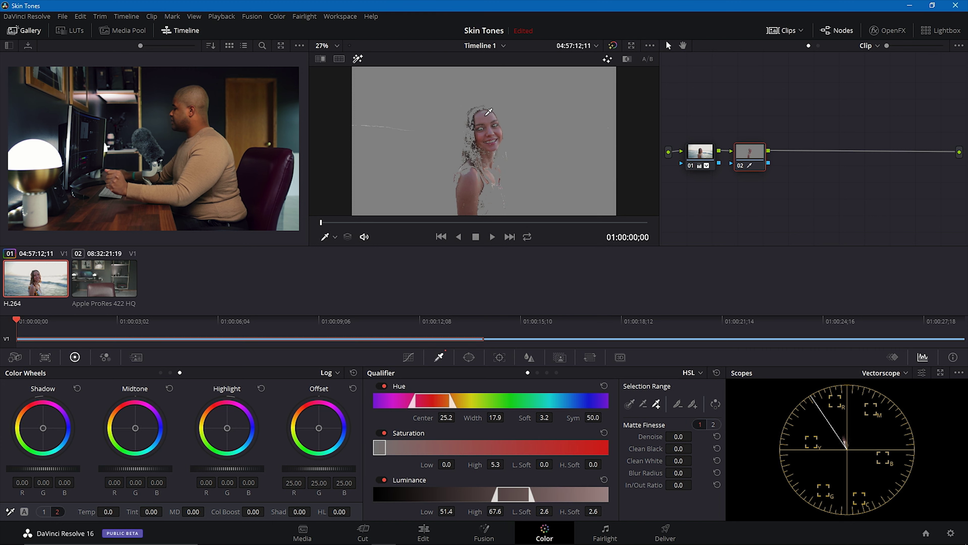
{"action": "left_click", "coordinate": [491, 150]}
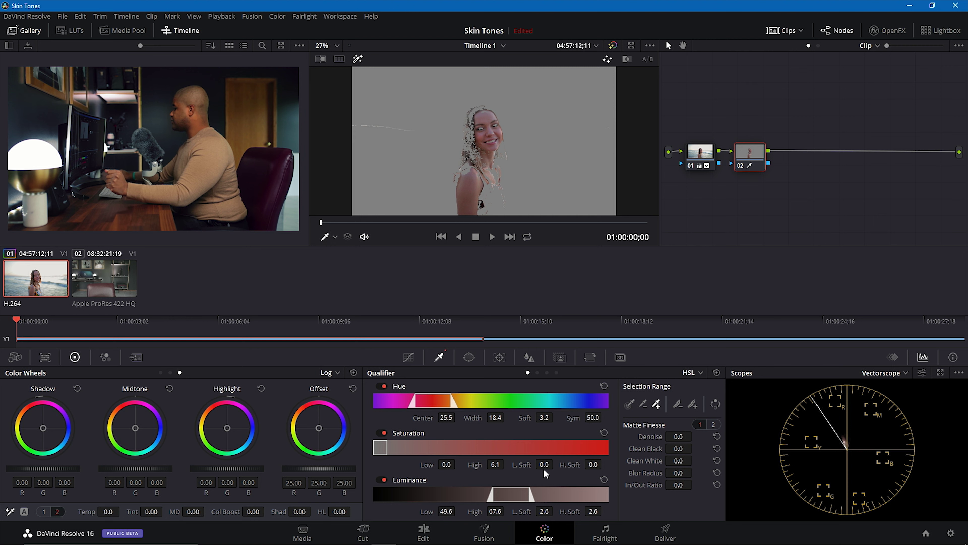
{"action": "left_click_drag", "start_coordinate": [544, 464], "coordinate": [556, 463]}
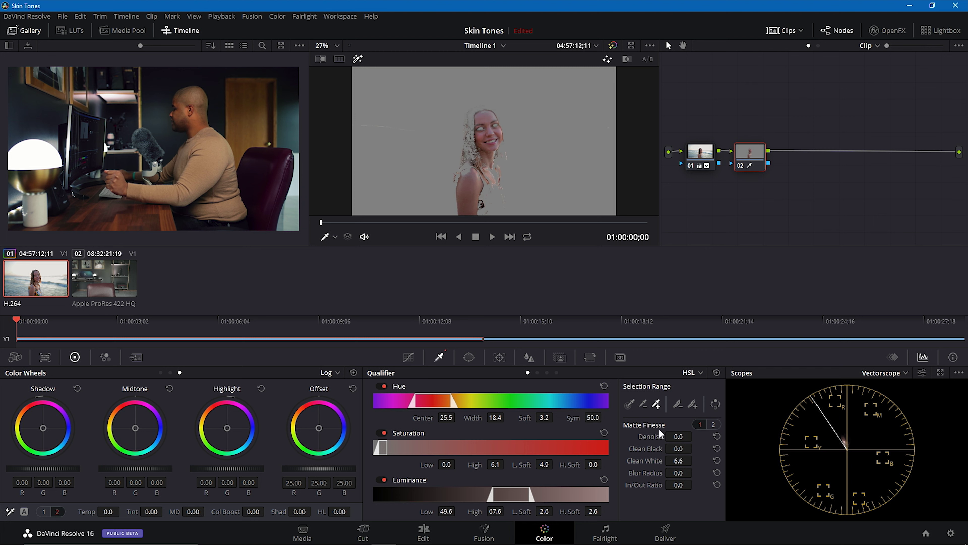
{"action": "left_click_drag", "start_coordinate": [678, 435], "coordinate": [690, 436]}
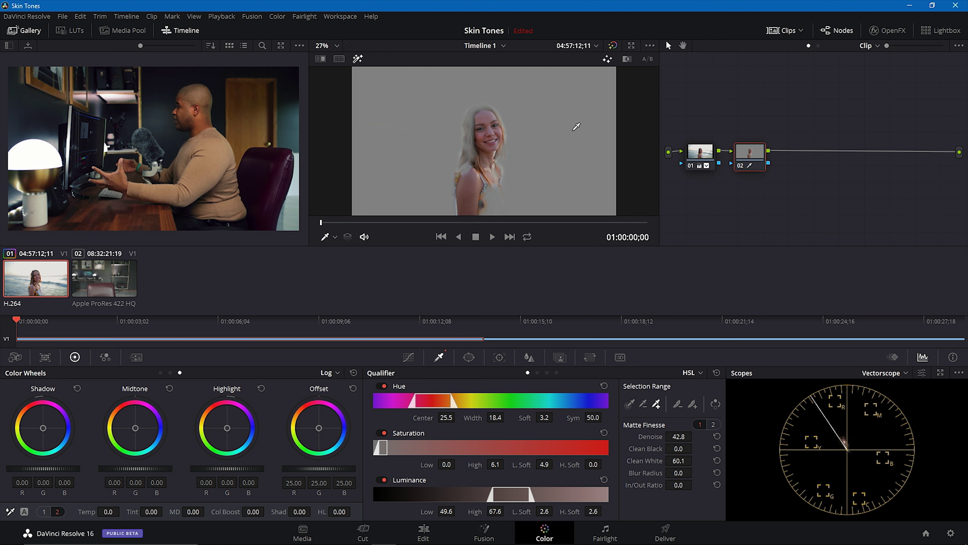
Step: Limit the skin key with a shrunken circle window on the face and warm it to Offset 29.38, 24.37, 18.02
{"action": "left_click", "coordinate": [474, 360]}
{"action": "left_click", "coordinate": [385, 438]}
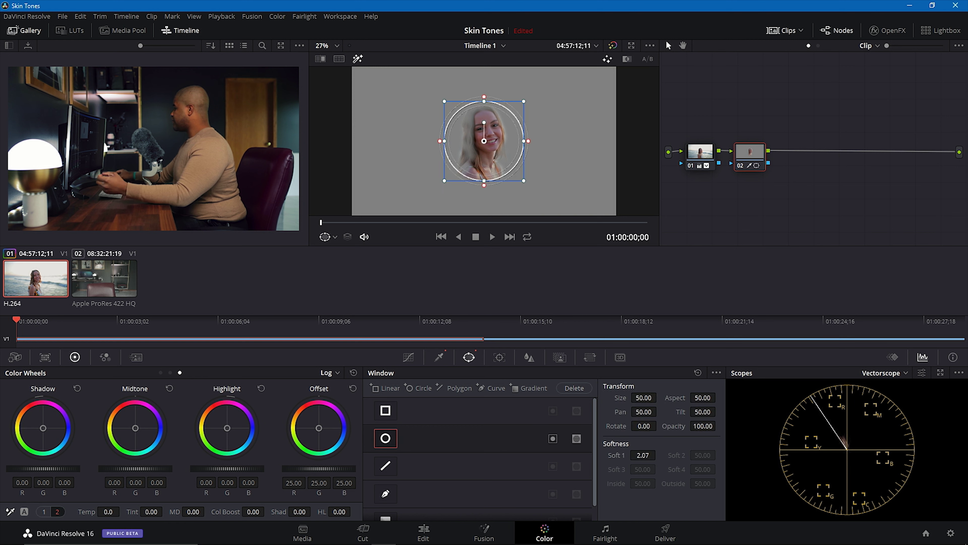
{"action": "left_click_drag", "start_coordinate": [524, 180], "coordinate": [494, 143]}
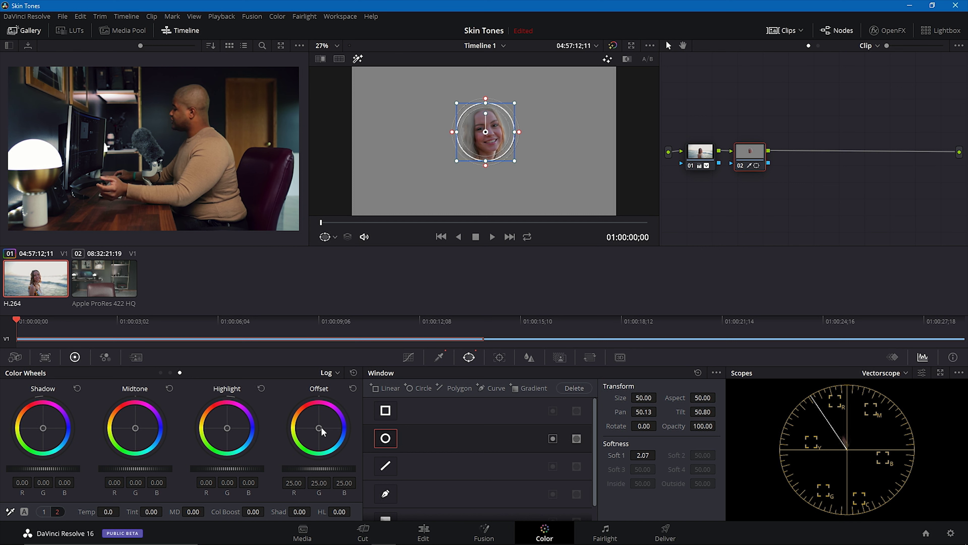
{"action": "left_click_drag", "start_coordinate": [321, 427], "coordinate": [315, 426]}
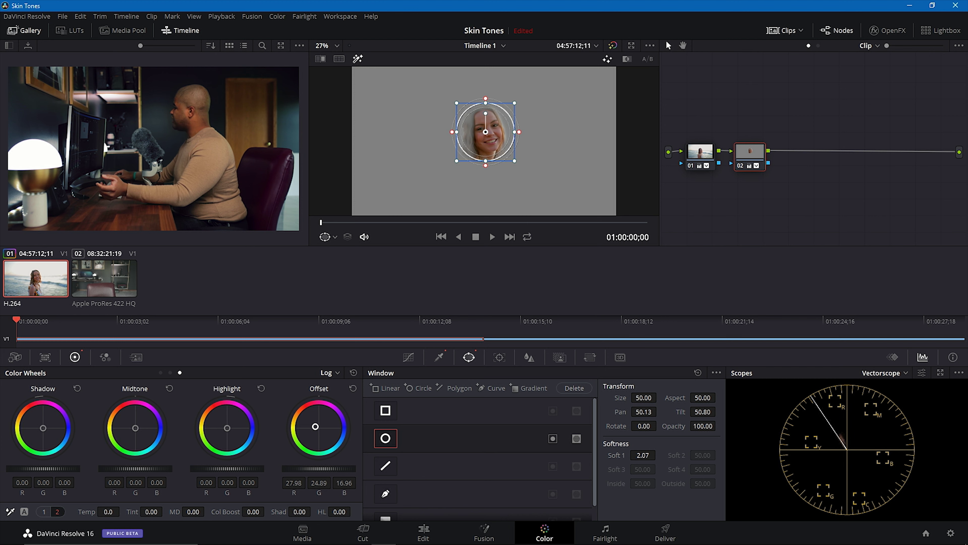
{"action": "left_click_drag", "start_coordinate": [315, 426], "coordinate": [316, 425]}
Step: Disable the face window and highlight, checking the offset warmth with reset and undo
{"action": "left_click", "coordinate": [389, 442]}
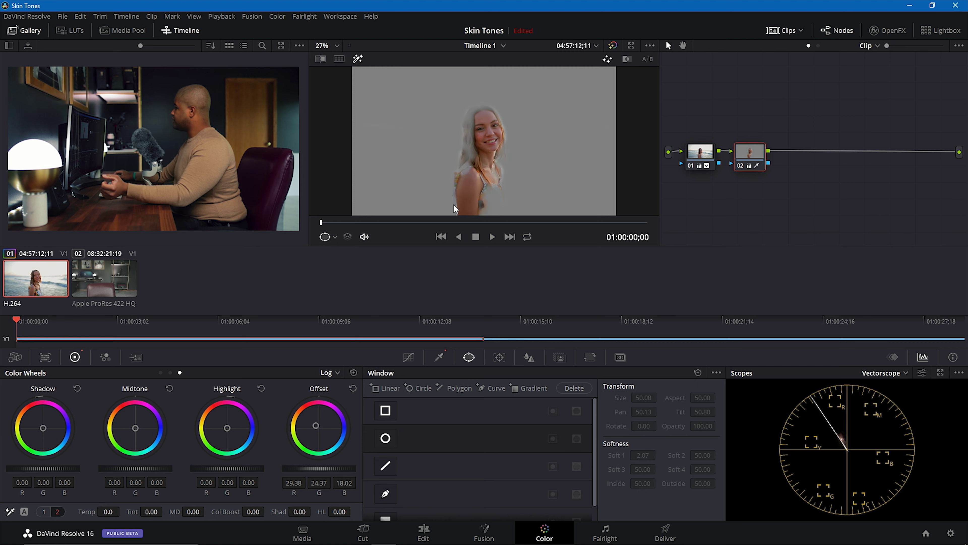
{"action": "left_click", "coordinate": [358, 58]}
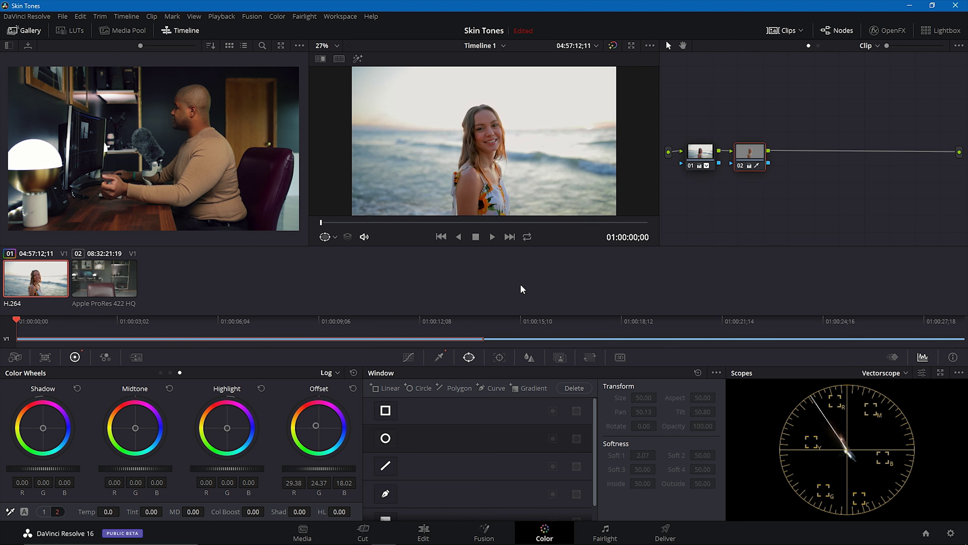
{"action": "left_click", "coordinate": [355, 373]}
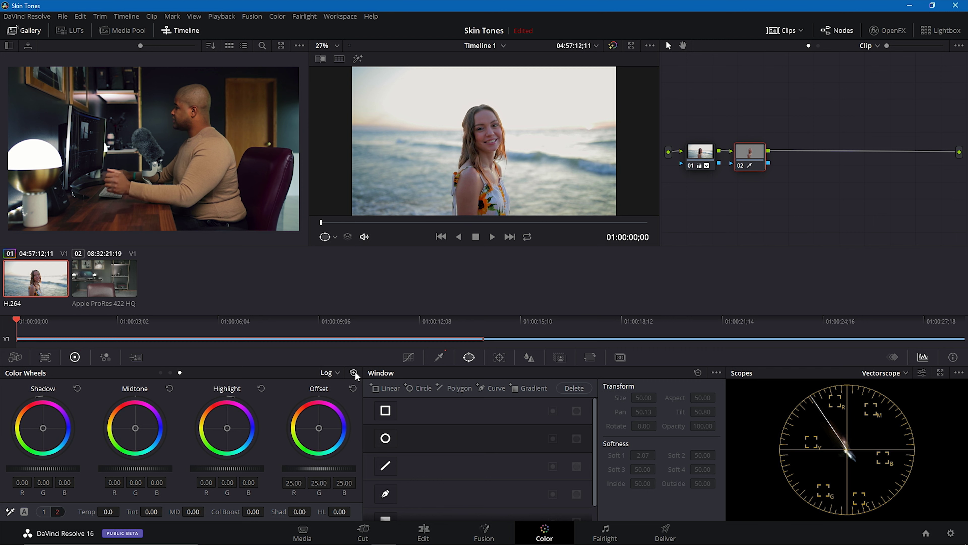
{"action": "key", "text": "ctrl+z"}
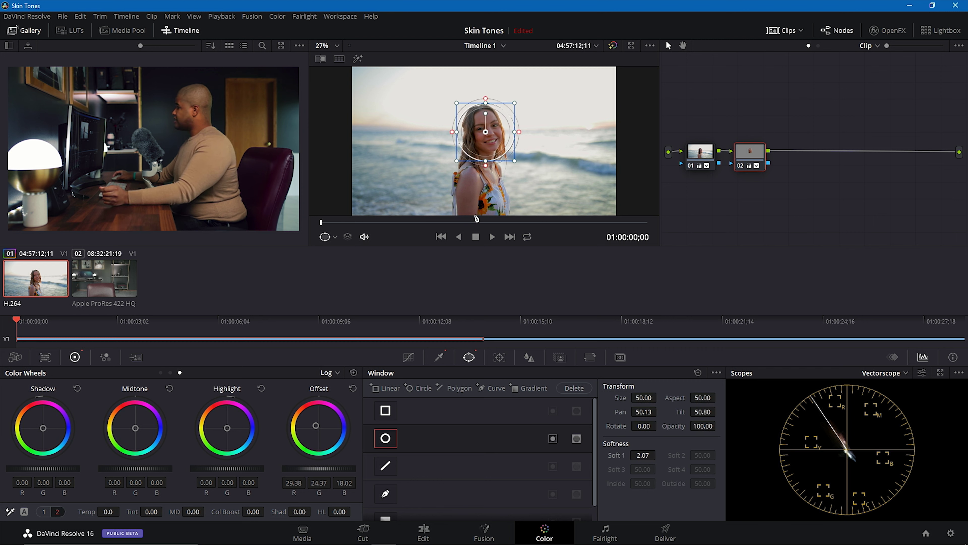
{"action": "left_click", "coordinate": [387, 437]}
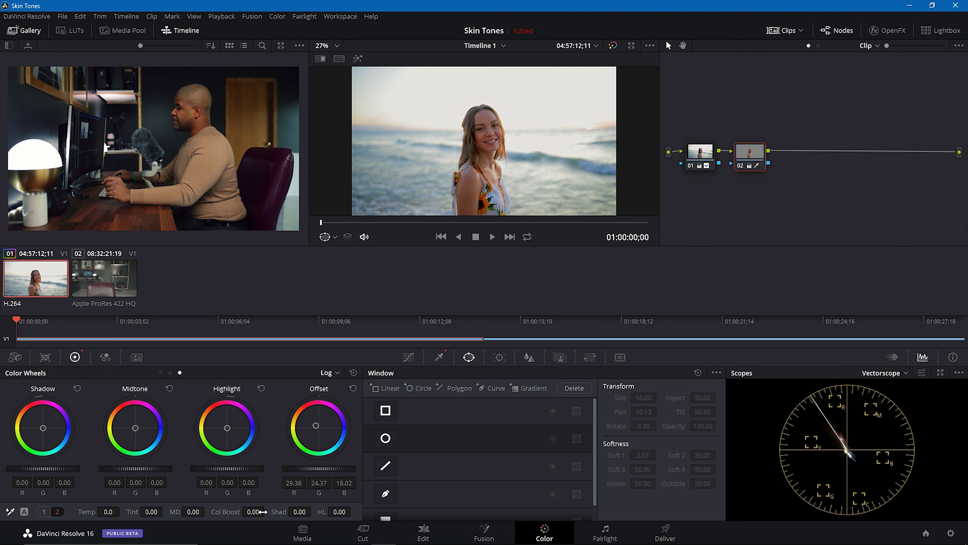
{"action": "left_click", "coordinate": [47, 513]}
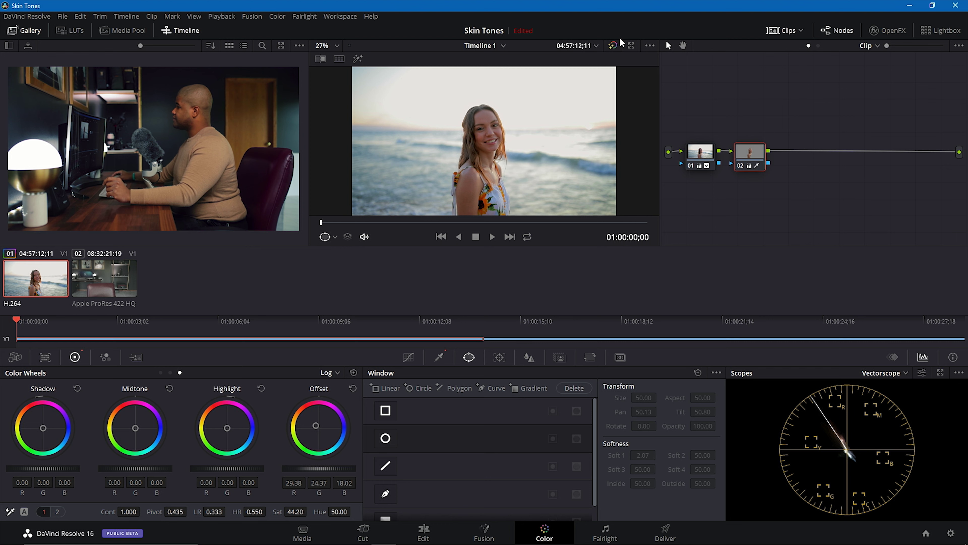
{"action": "left_click", "coordinate": [353, 388]}
{"action": "key", "text": "ctrl+z"}
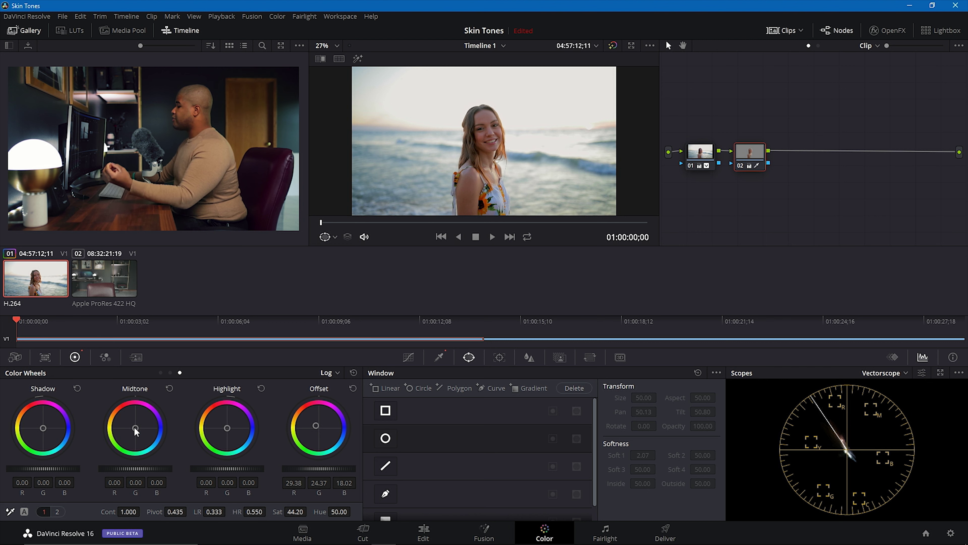
Step: Warm the midtone, shadow and highlight wheels slightly and set Low Range to 0.216
{"action": "left_click_drag", "start_coordinate": [136, 428], "coordinate": [130, 423]}
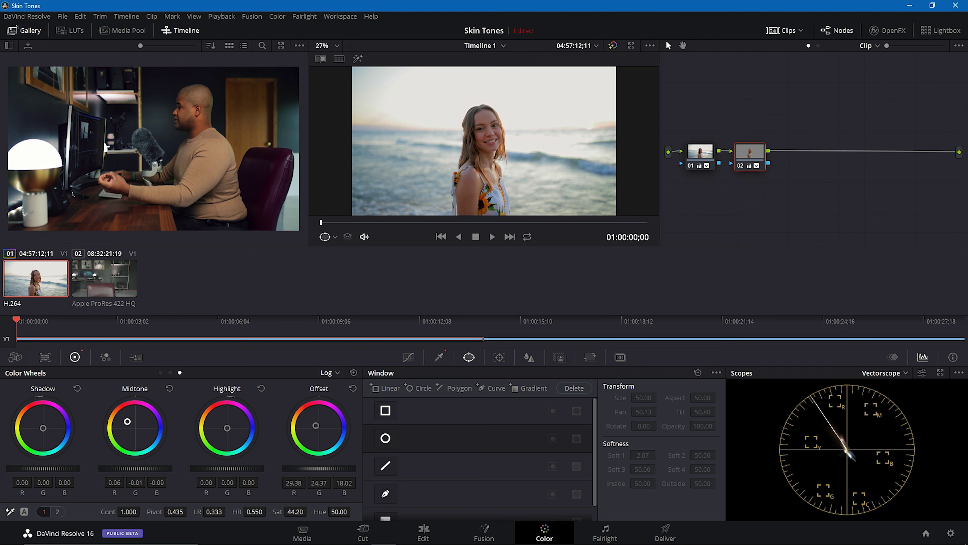
{"action": "left_click_drag", "start_coordinate": [43, 429], "coordinate": [42, 427]}
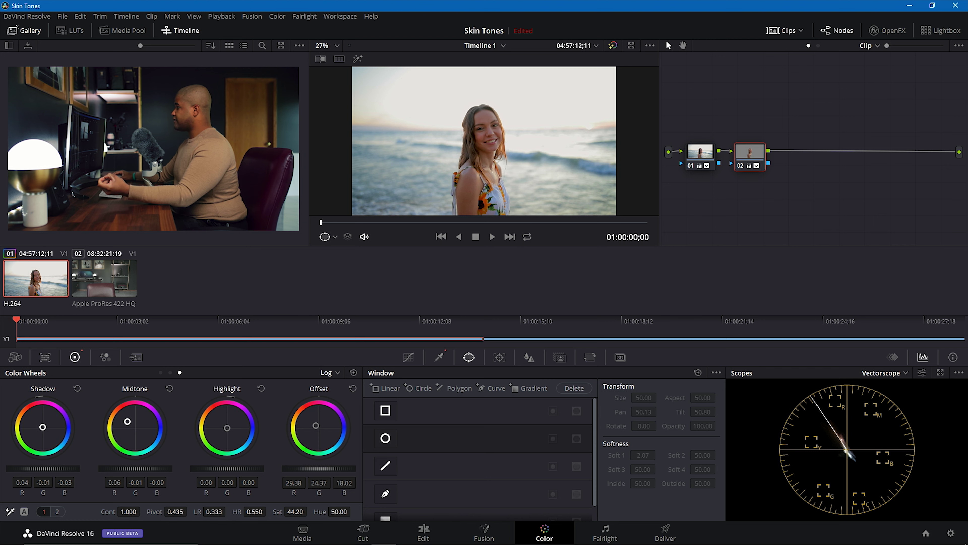
{"action": "left_click_drag", "start_coordinate": [42, 427], "coordinate": [42, 426]}
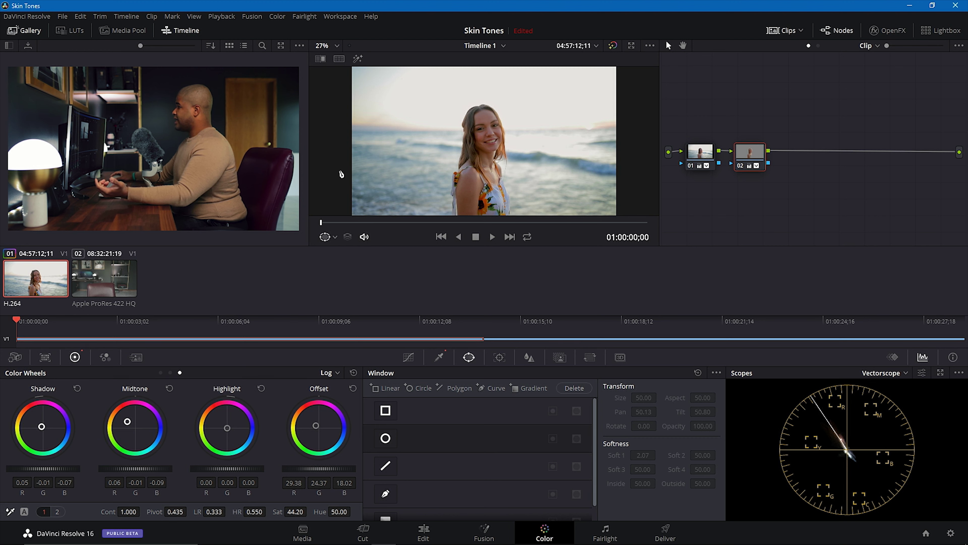
{"action": "left_click", "coordinate": [322, 45]}
{"action": "left_click", "coordinate": [326, 122]}
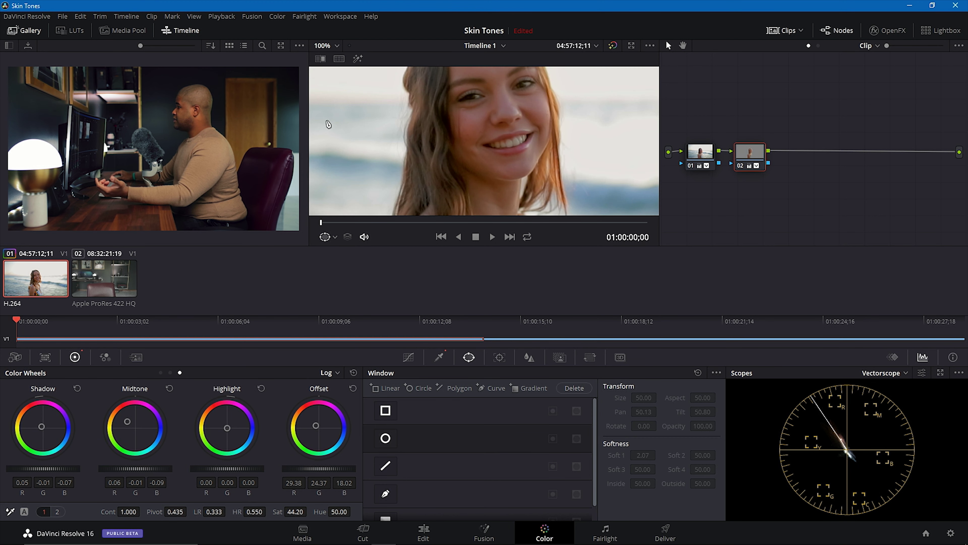
{"action": "mouse_move", "coordinate": [214, 511]}
{"action": "left_mouse_down"}
{"action": "mouse_move", "coordinate": [200, 511]}
{"action": "mouse_move", "coordinate": [228, 511]}
{"action": "left_mouse_up"}
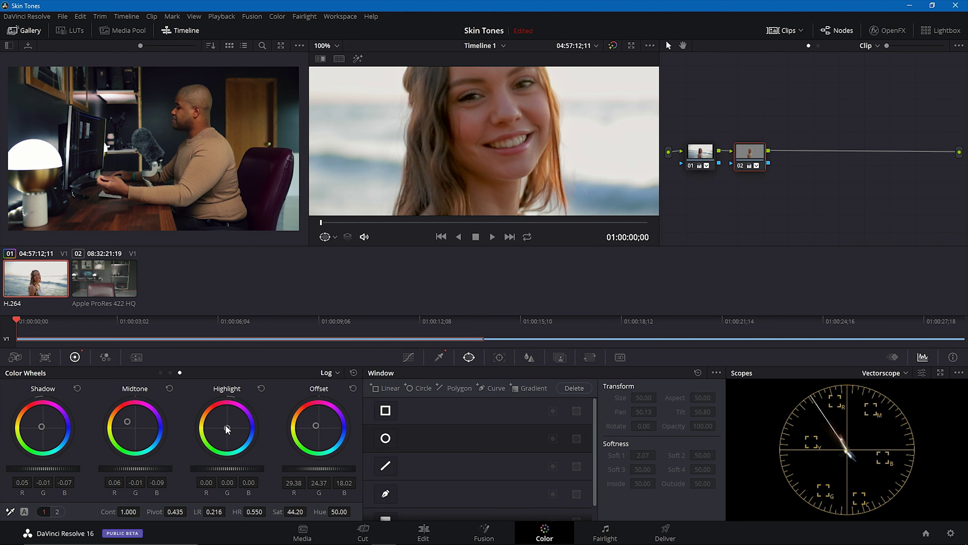
{"action": "left_click_drag", "start_coordinate": [227, 428], "coordinate": [225, 425]}
Step: Raise High Range to 0.860 and compare the grade with bypass and offset reset
{"action": "left_click", "coordinate": [331, 42]}
{"action": "left_click", "coordinate": [323, 60]}
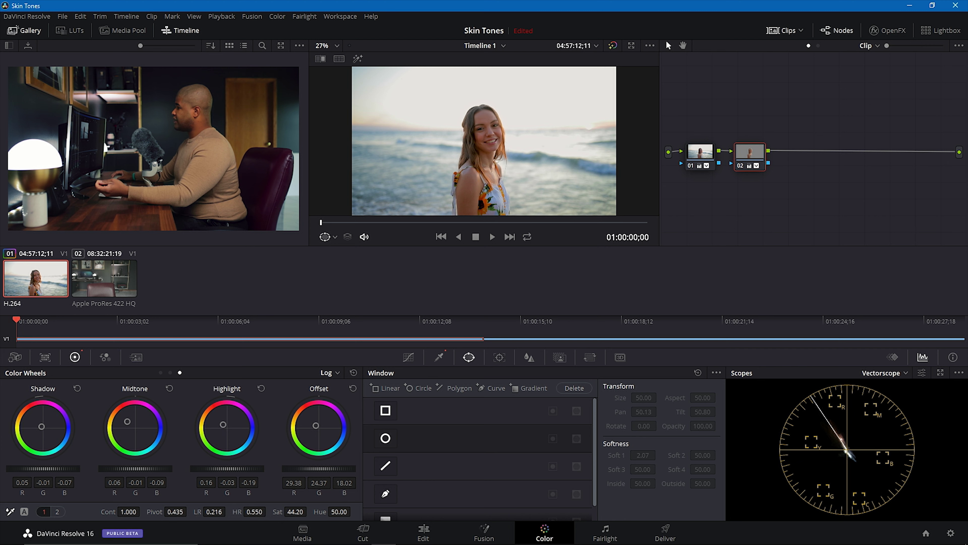
{"action": "mouse_move", "coordinate": [254, 511]}
{"action": "left_mouse_down"}
{"action": "mouse_move", "coordinate": [271, 511]}
{"action": "mouse_move", "coordinate": [221, 511]}
{"action": "mouse_move", "coordinate": [274, 511]}
{"action": "left_mouse_up"}
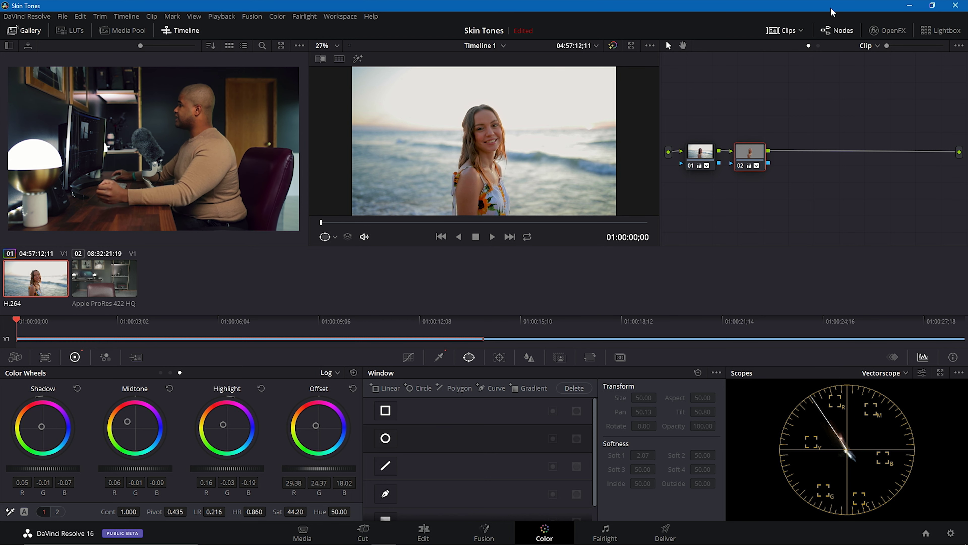
{"action": "left_click", "coordinate": [612, 45]}
{"action": "left_click", "coordinate": [613, 46]}
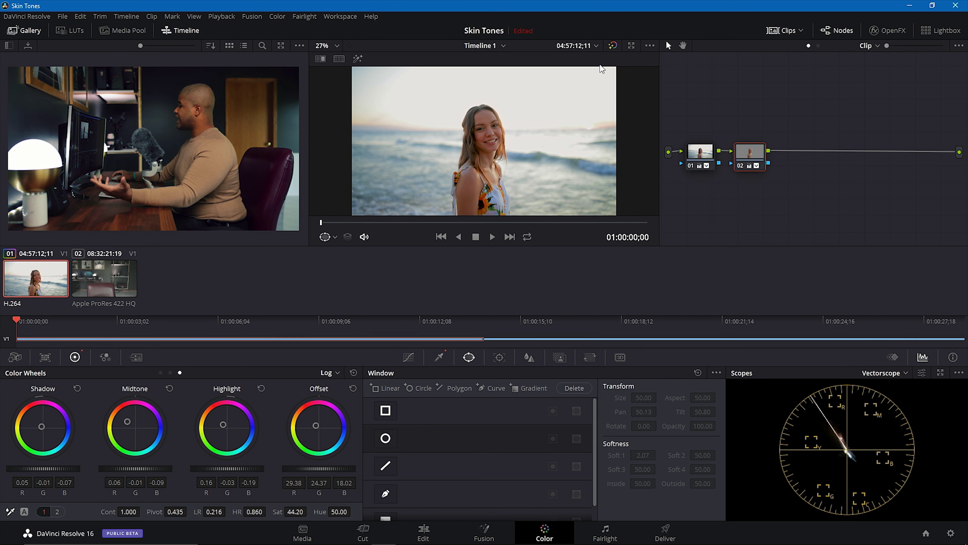
{"action": "left_click", "coordinate": [355, 388]}
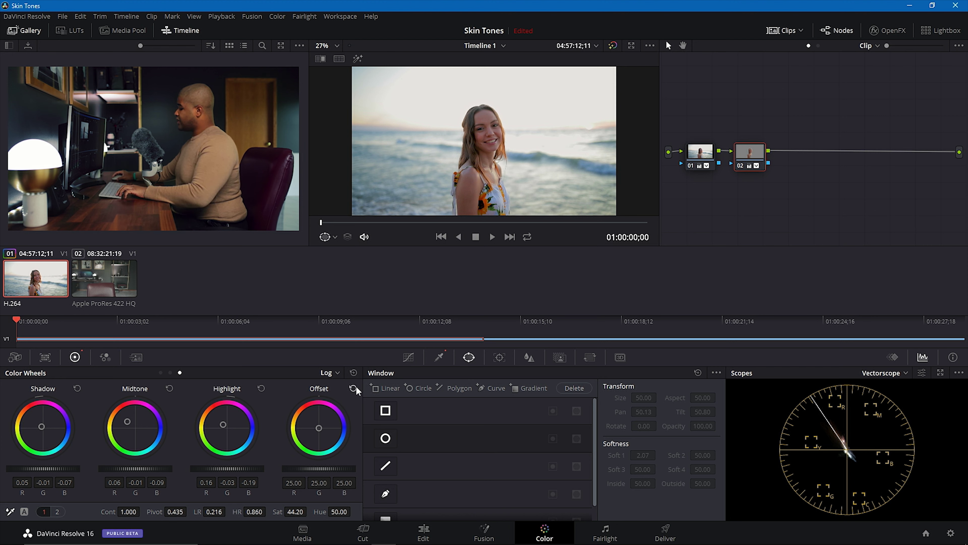
{"action": "key", "text": "ctrl+z"}
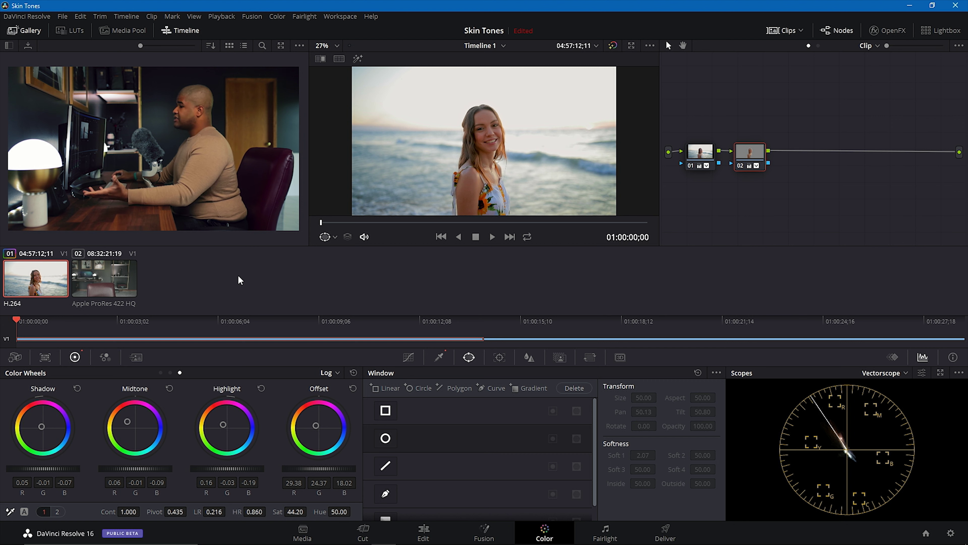
Step: Select the talking-head clip, show the Waveform scope and pull the curve's black point in
{"action": "left_click", "coordinate": [99, 286]}
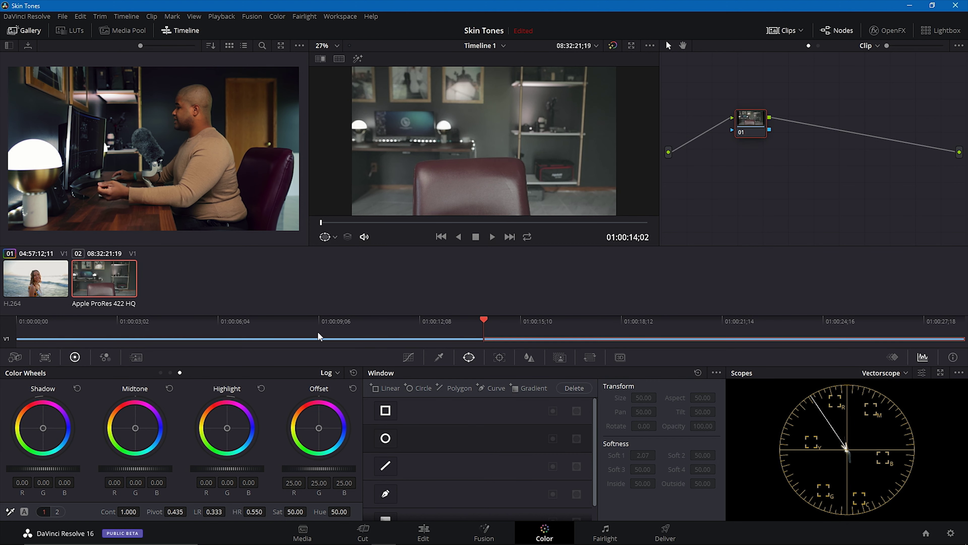
{"action": "left_click_drag", "start_coordinate": [484, 319], "coordinate": [528, 318]}
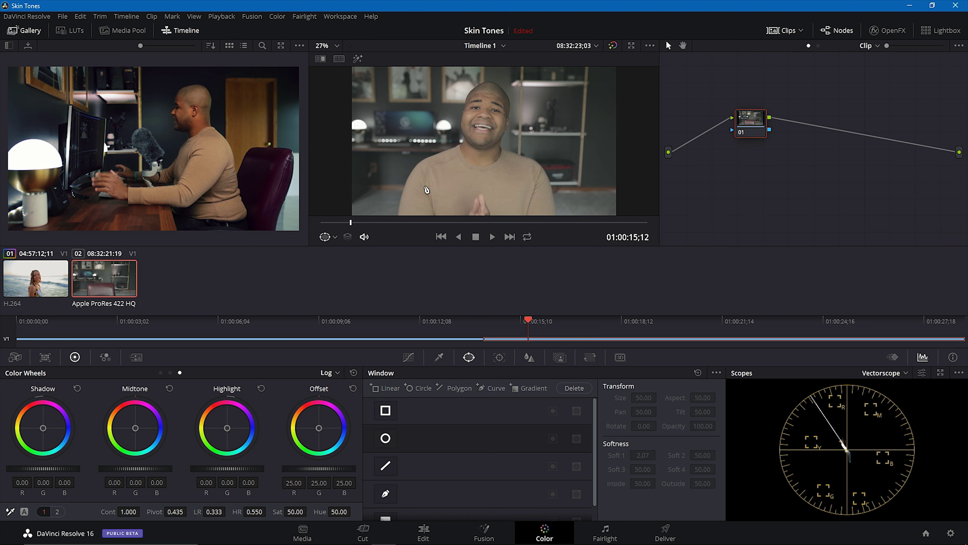
{"action": "left_click", "coordinate": [414, 360]}
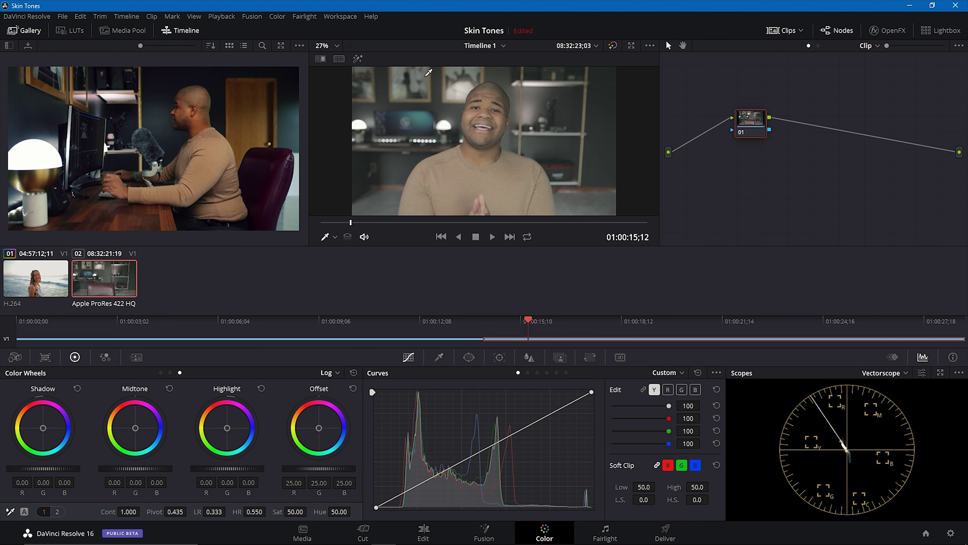
{"action": "left_click_drag", "start_coordinate": [747, 125], "coordinate": [705, 160]}
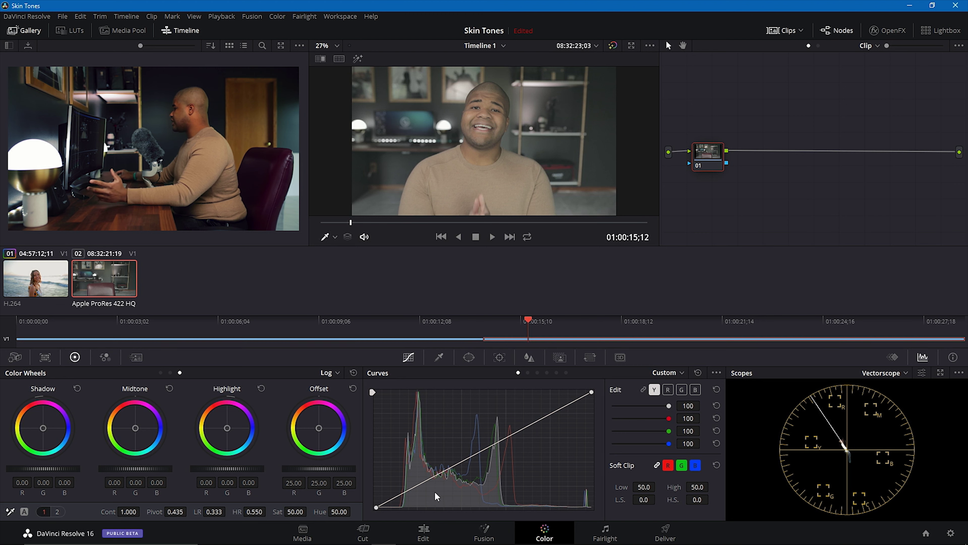
{"action": "left_click", "coordinate": [897, 372]}
{"action": "left_click", "coordinate": [893, 401]}
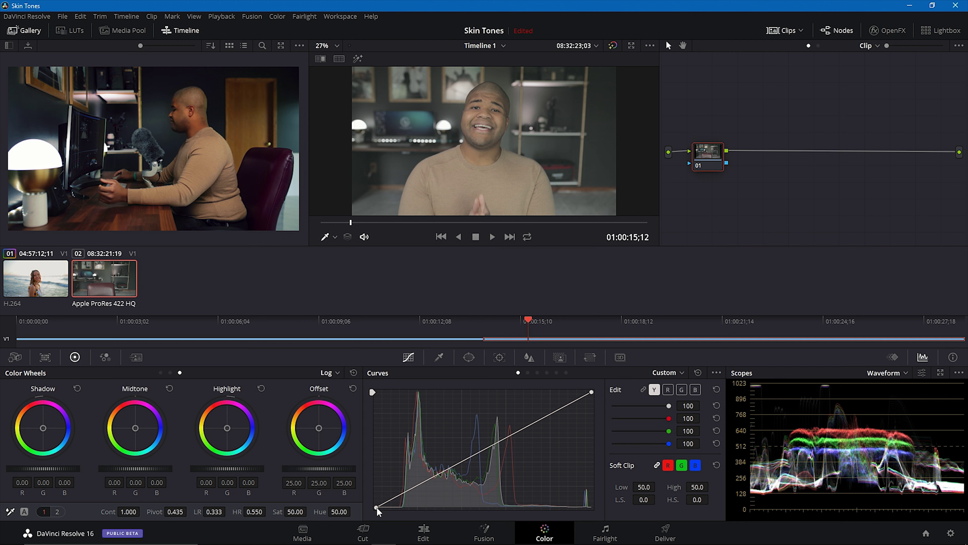
{"action": "left_click_drag", "start_coordinate": [377, 507], "coordinate": [416, 497]}
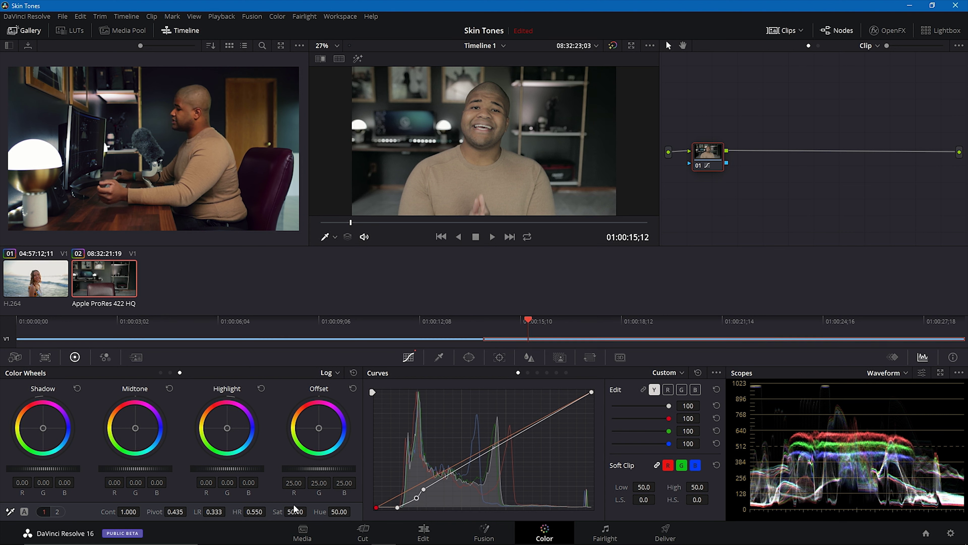
Step: Raise Midtone Detail and set the RGB Mixer red, green and blue outputs to 2.00
{"action": "left_click", "coordinate": [57, 511]}
{"action": "left_click_drag", "start_coordinate": [195, 511], "coordinate": [207, 511]}
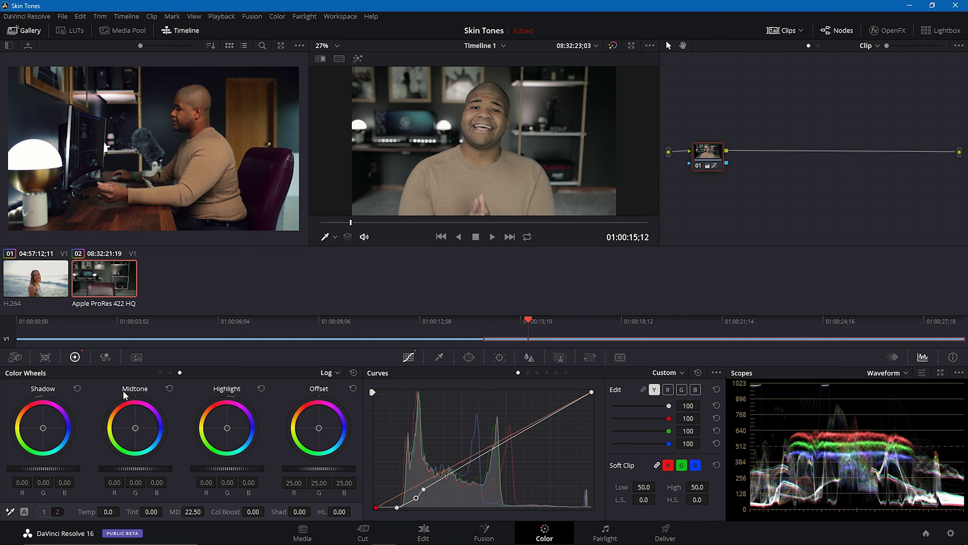
{"action": "left_click", "coordinate": [105, 357]}
{"action": "left_click_drag", "start_coordinate": [32, 421], "coordinate": [34, 401]}
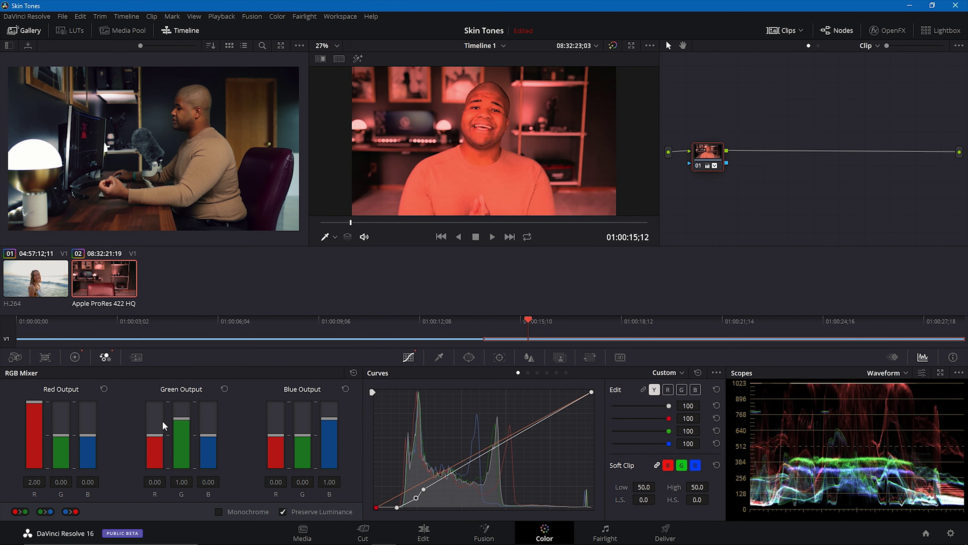
{"action": "left_click_drag", "start_coordinate": [181, 418], "coordinate": [182, 400]}
{"action": "left_click_drag", "start_coordinate": [329, 418], "coordinate": [329, 400]}
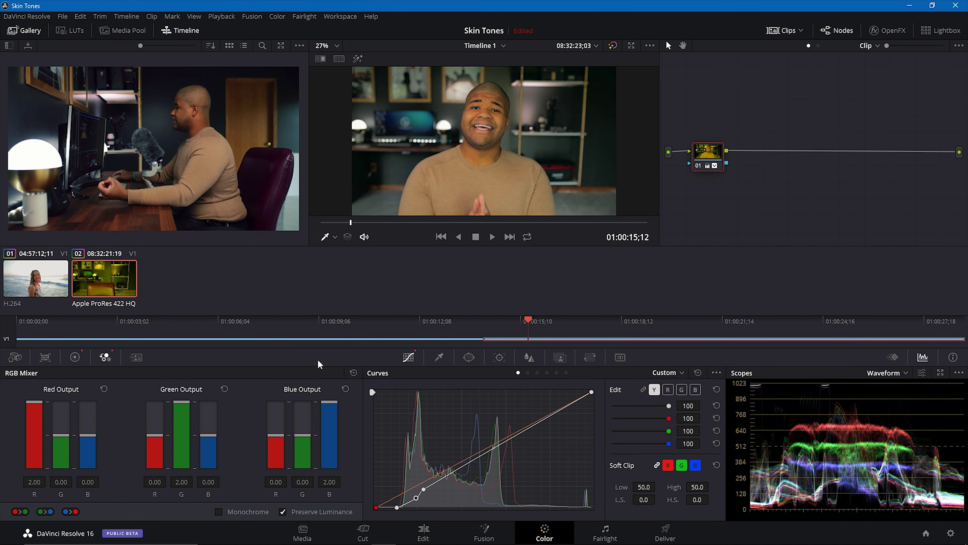
Step: Add serial node 02 after node 01
{"action": "right_click", "coordinate": [727, 150]}
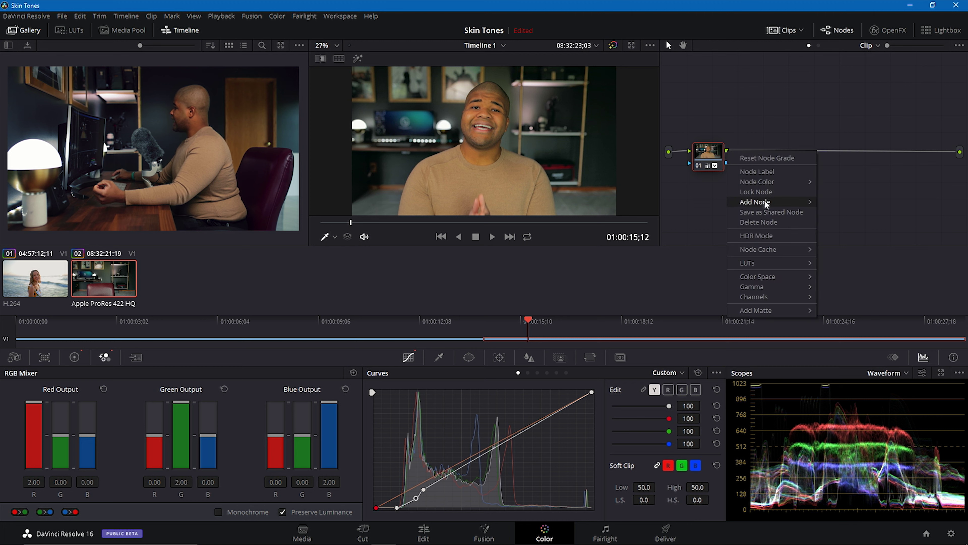
{"action": "mouse_move", "coordinate": [764, 200]}
{"action": "left_click", "coordinate": [864, 204]}
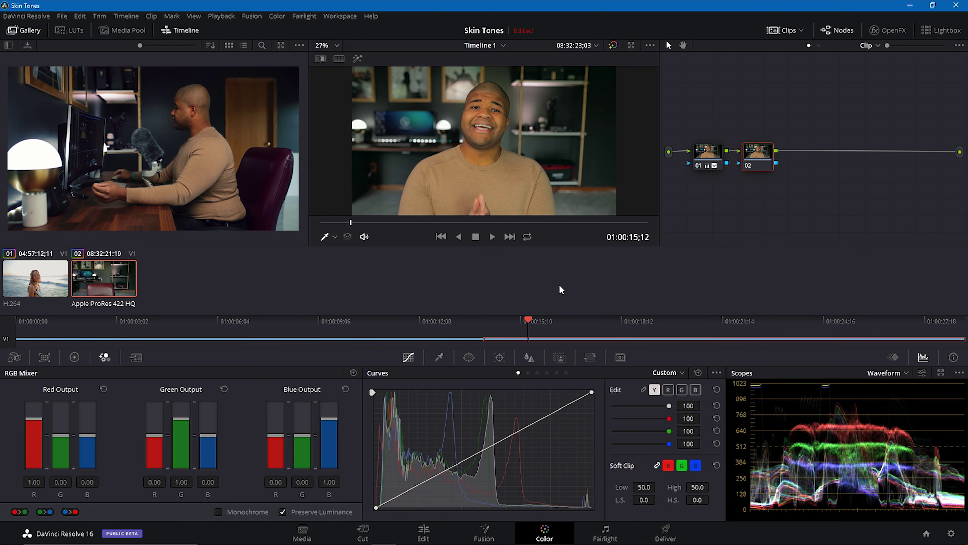
Step: Sample the presenter's forehead in the Qualifier and add face and neck skin samples
{"action": "left_click", "coordinate": [442, 358]}
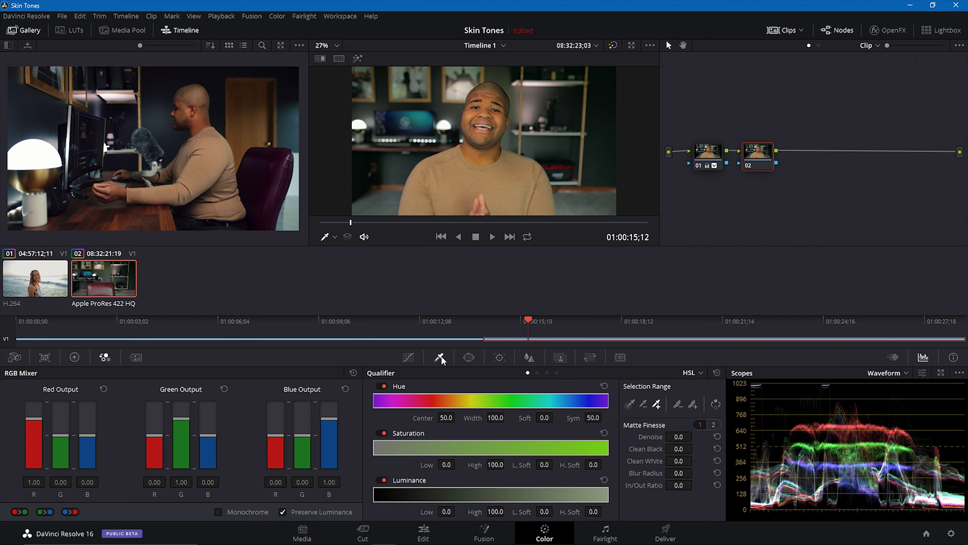
{"action": "left_click", "coordinate": [631, 406]}
{"action": "left_click", "coordinate": [487, 96]}
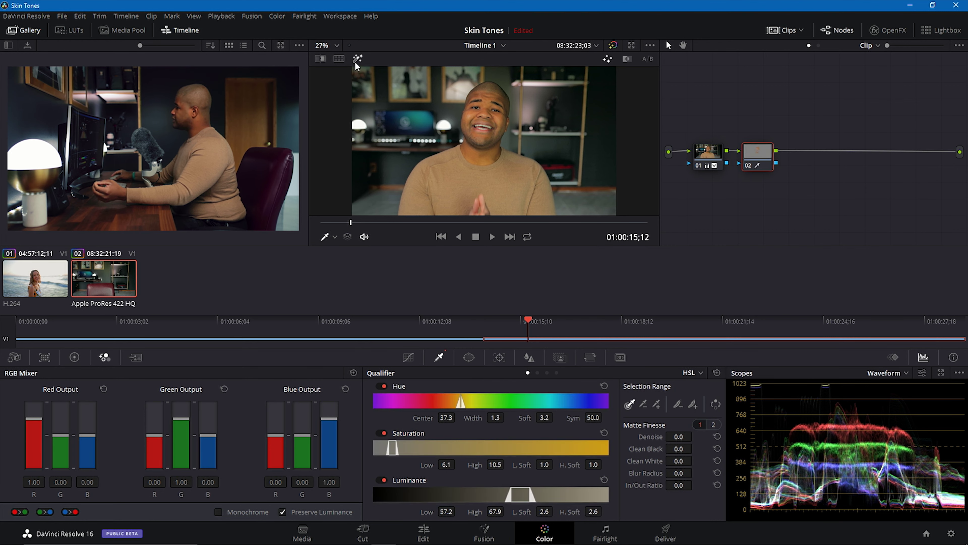
{"action": "left_click", "coordinate": [657, 404]}
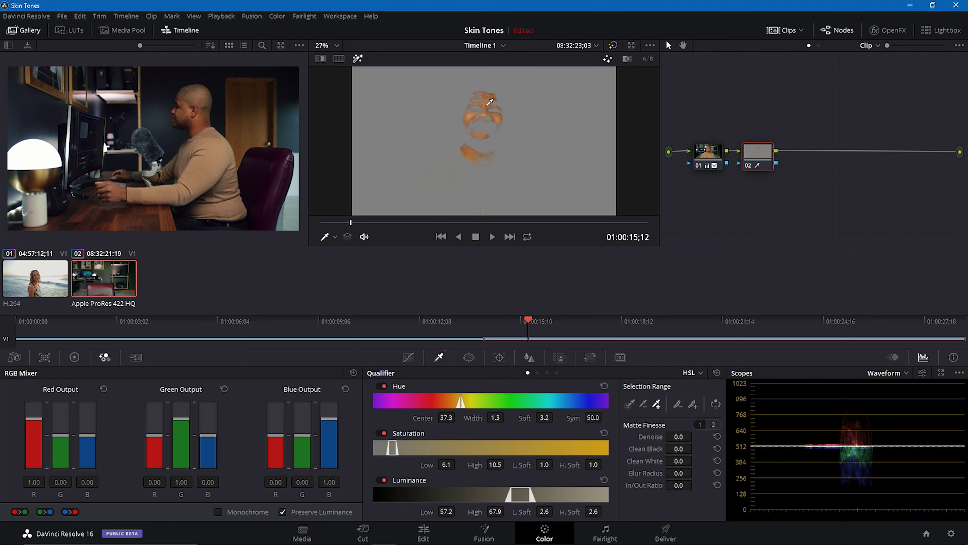
{"action": "left_click", "coordinate": [482, 91]}
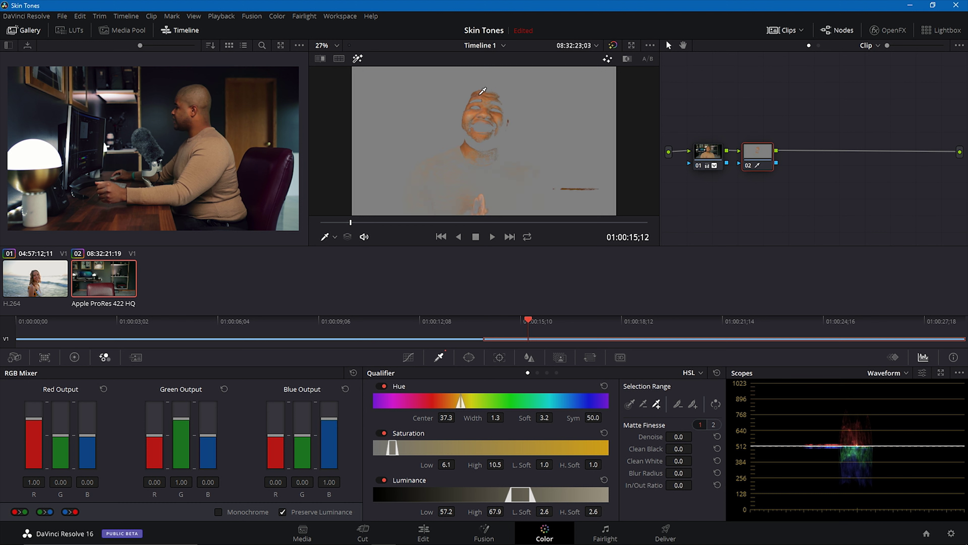
{"action": "left_click", "coordinate": [490, 153]}
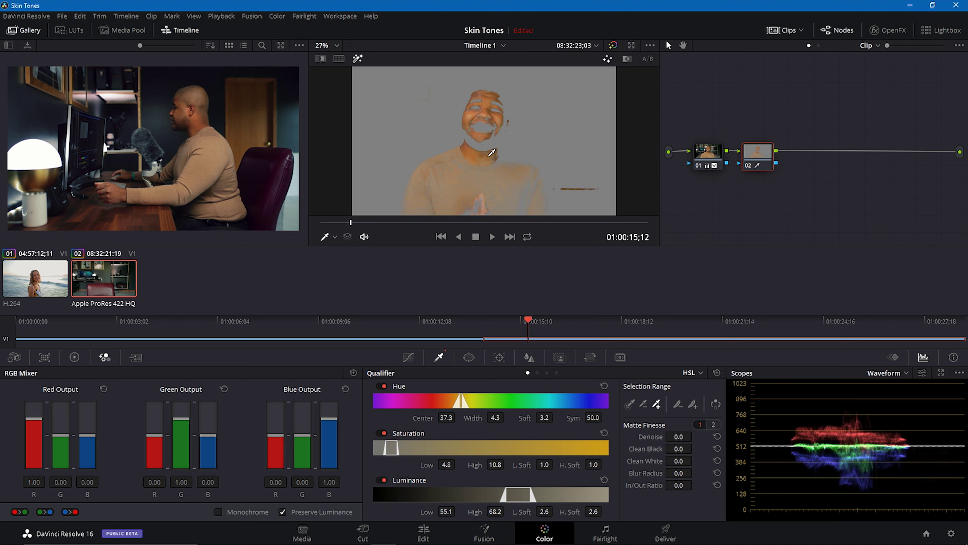
Step: Add further face-edge samples and clean the matte: Denoise 28.0, Clean Black 3.2, Clean White 20.3
{"action": "left_click", "coordinate": [497, 132]}
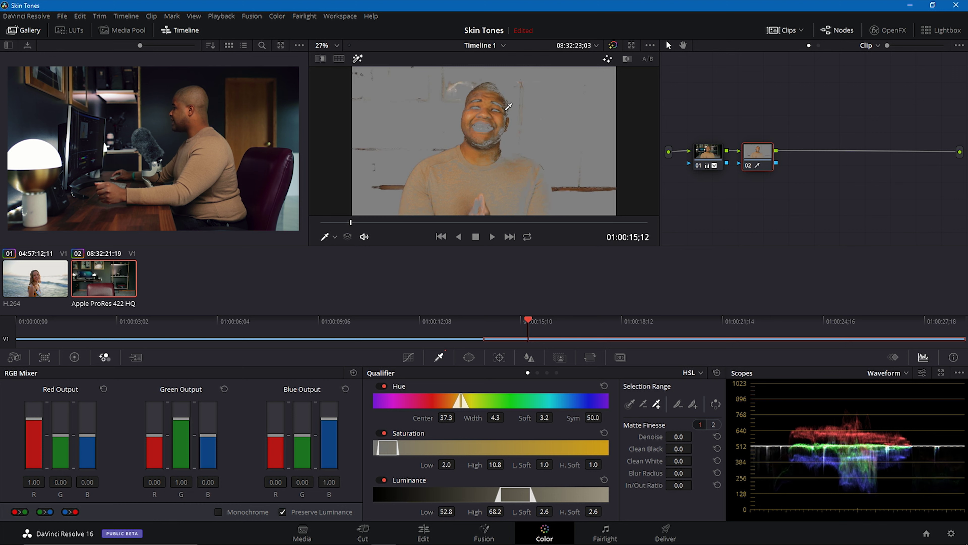
{"action": "left_click", "coordinate": [509, 115]}
{"action": "left_click", "coordinate": [502, 129]}
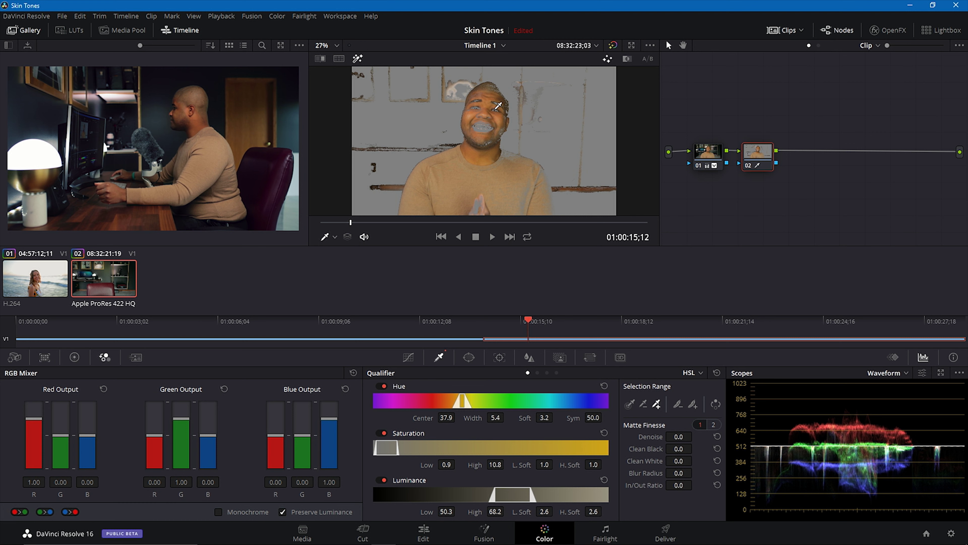
{"action": "left_click", "coordinate": [490, 120]}
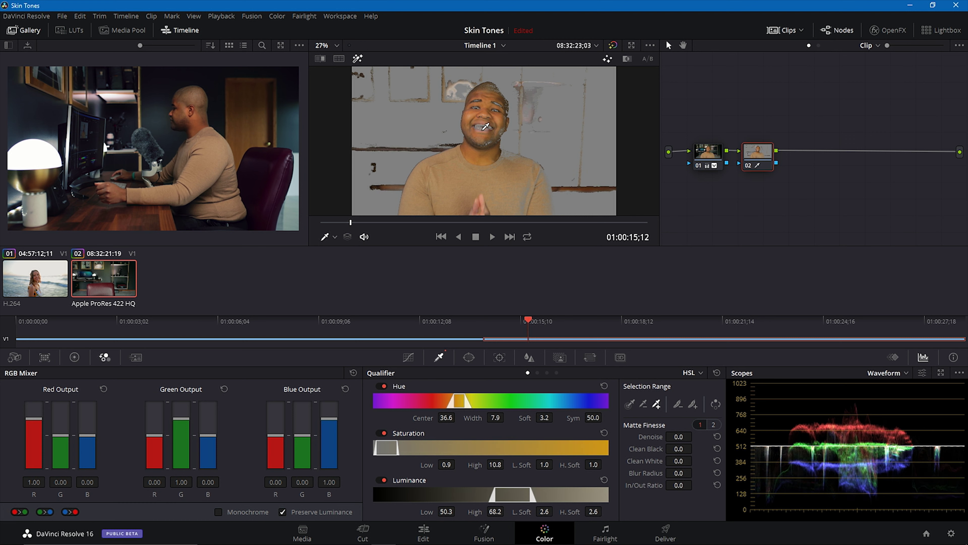
{"action": "left_click", "coordinate": [482, 128]}
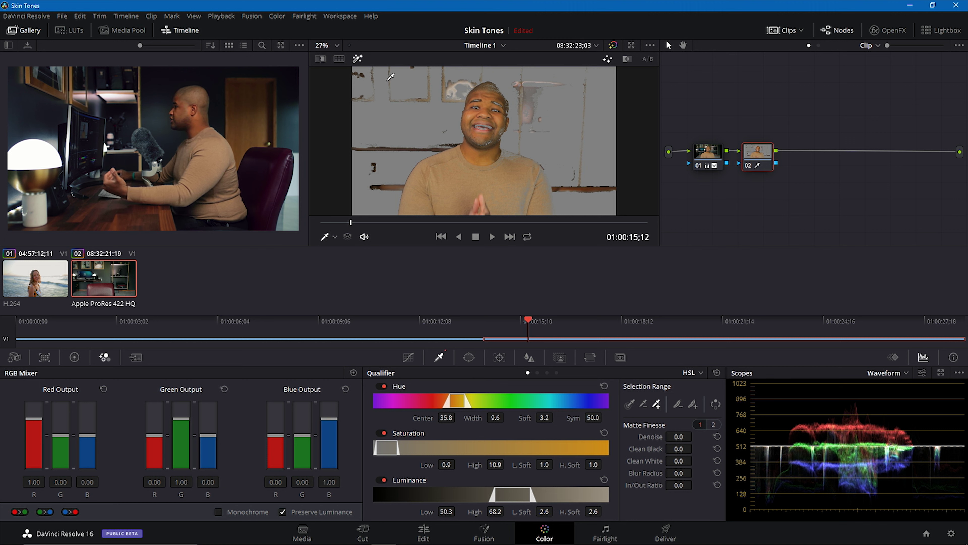
{"action": "left_click", "coordinate": [422, 97]}
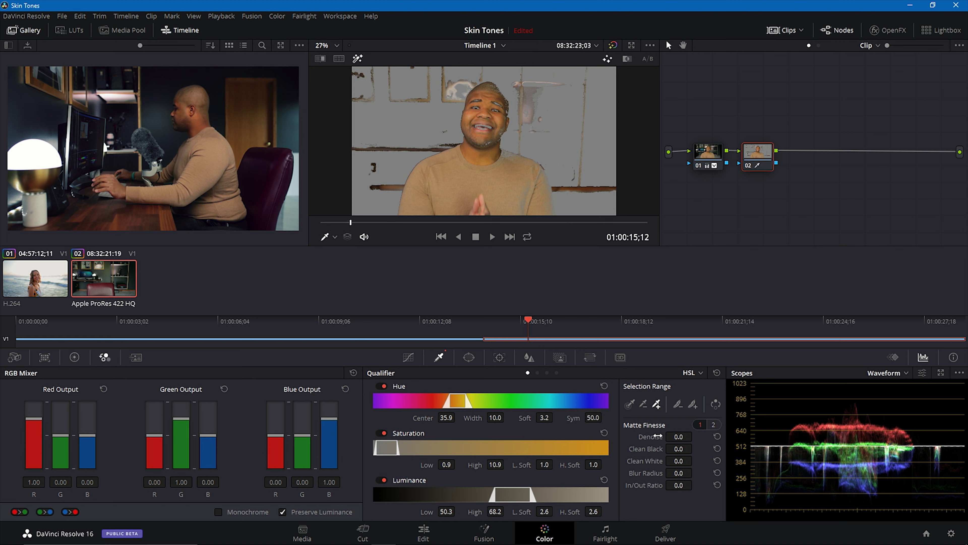
{"action": "mouse_move", "coordinate": [678, 436]}
{"action": "left_mouse_down"}
{"action": "mouse_move", "coordinate": [695, 435]}
{"action": "mouse_move", "coordinate": [696, 460]}
{"action": "mouse_move", "coordinate": [682, 448]}
{"action": "left_mouse_up"}
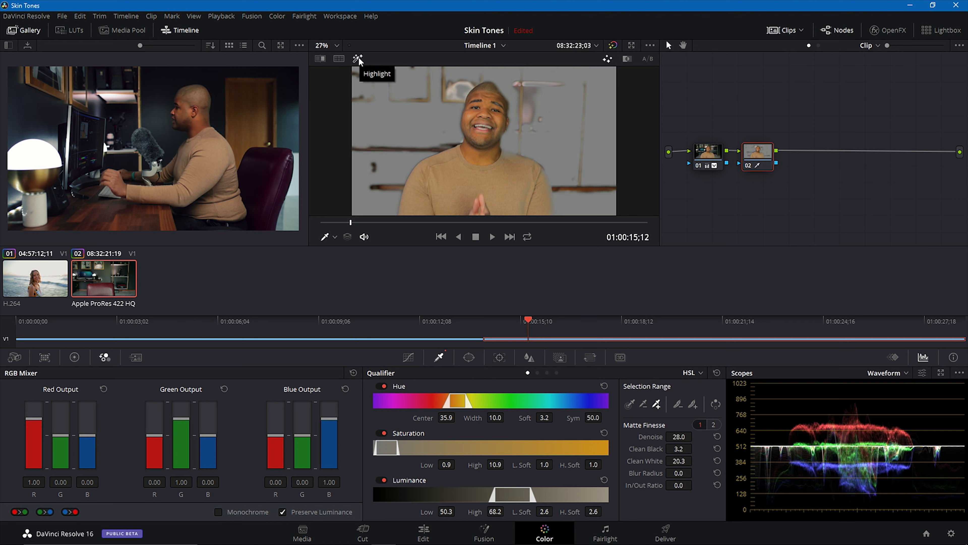
Step: Place a circular window over the presenter's face and switch the scope to Vectorscope
{"action": "left_click", "coordinate": [470, 357]}
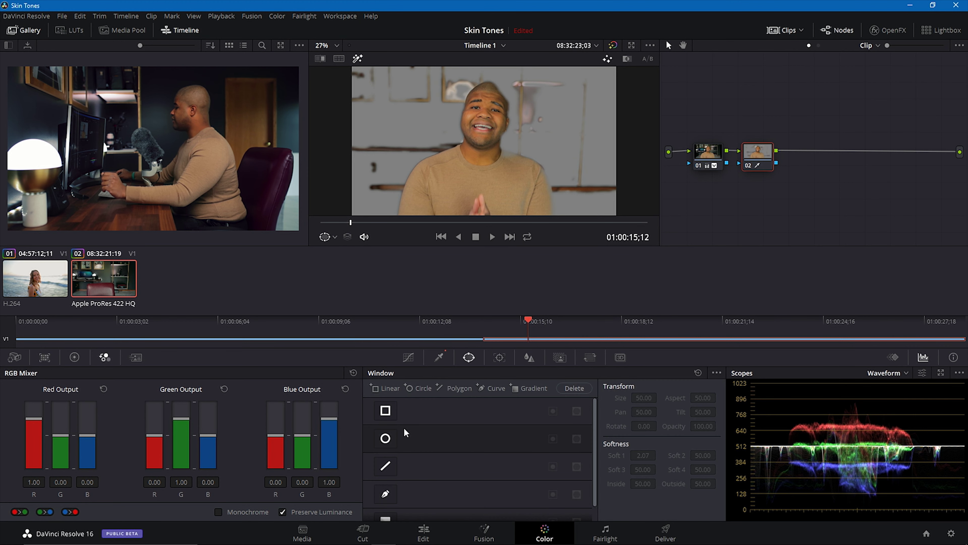
{"action": "left_click", "coordinate": [385, 438]}
{"action": "left_click_drag", "start_coordinate": [488, 148], "coordinate": [512, 118]}
{"action": "left_click_drag", "start_coordinate": [490, 80], "coordinate": [490, 87]}
{"action": "left_click", "coordinate": [903, 376]}
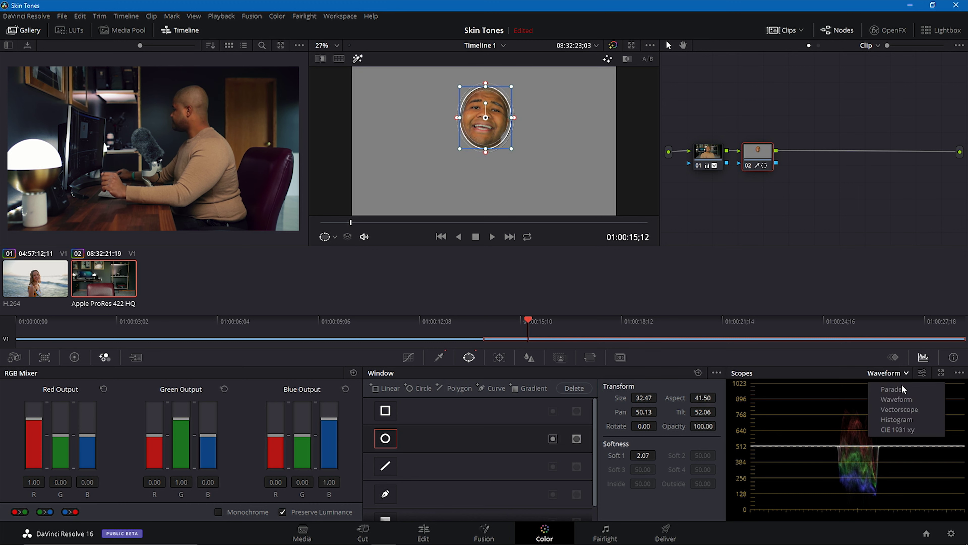
{"action": "left_click", "coordinate": [912, 410]}
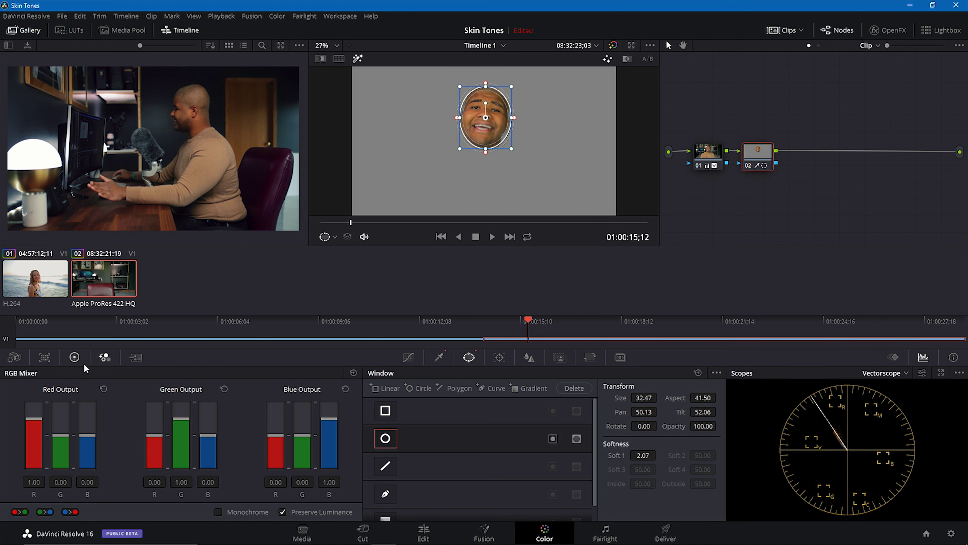
Step: Warm the skin to Offset 29.68, 23.38, 26.98, then turn off the face window and highlight
{"action": "left_click", "coordinate": [74, 357]}
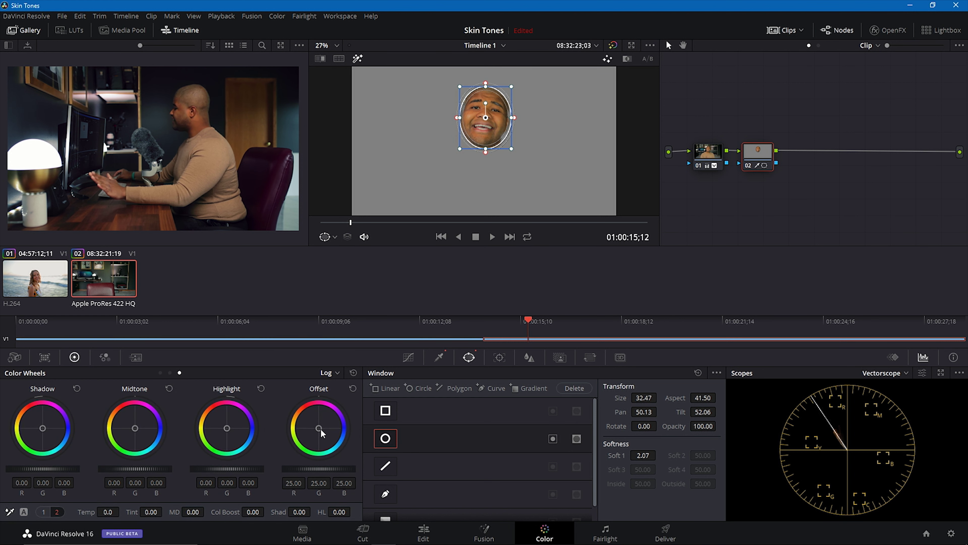
{"action": "left_click_drag", "start_coordinate": [319, 430], "coordinate": [319, 427]}
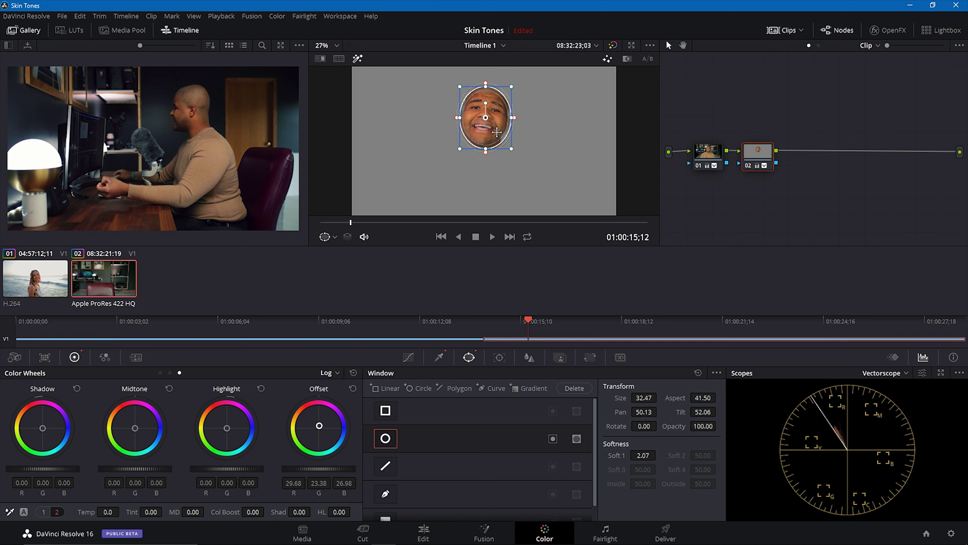
{"action": "left_click", "coordinate": [386, 440]}
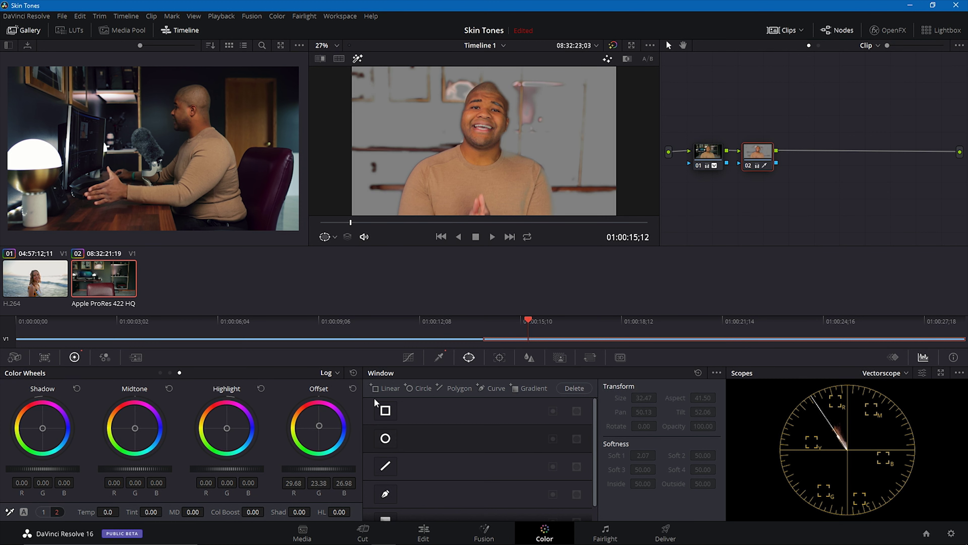
{"action": "left_click", "coordinate": [352, 389]}
{"action": "key", "text": "ctrl+z"}
{"action": "key", "text": "ctrl+z"}
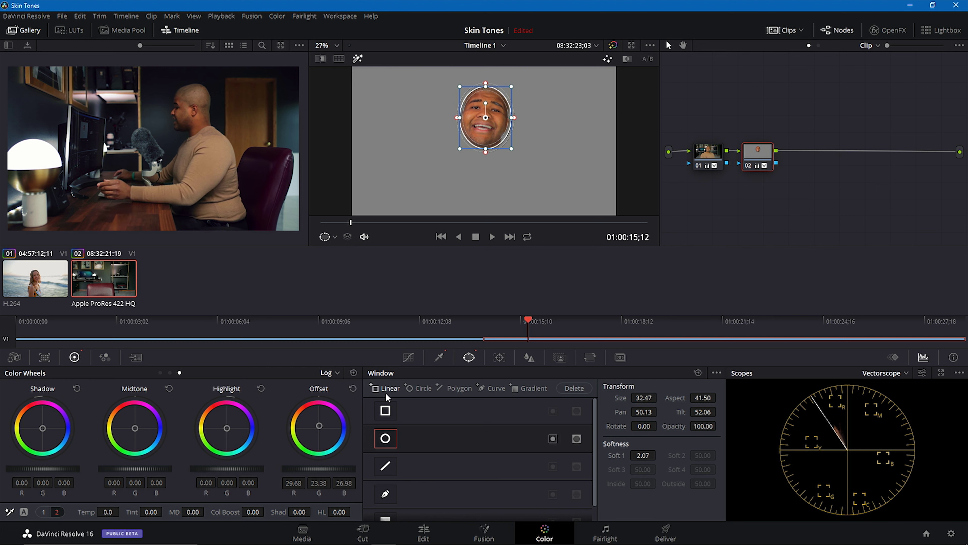
{"action": "left_click", "coordinate": [386, 440]}
{"action": "left_click", "coordinate": [357, 59]}
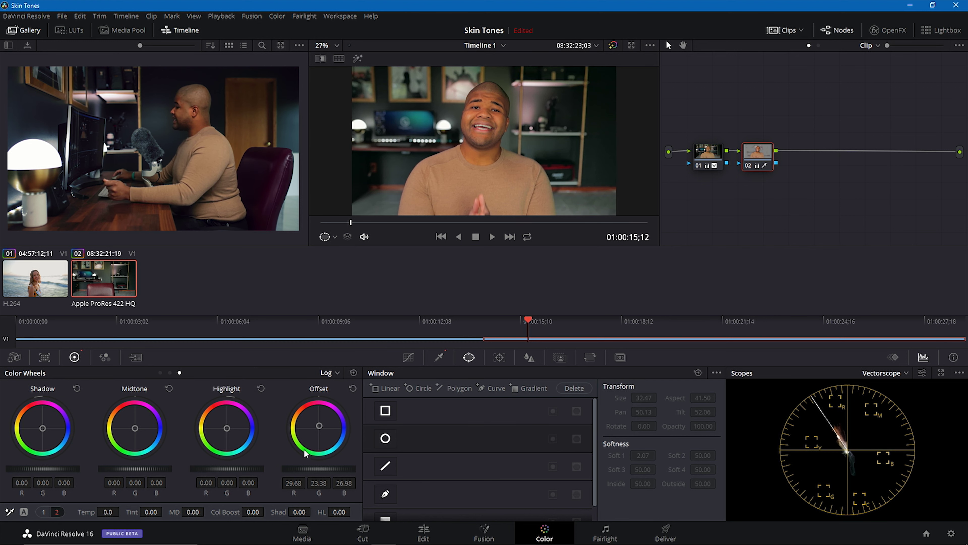
Step: Compare against the ungraded shot, then warm the skin midtones to 0.05, -0.01, -0.08
{"action": "left_click", "coordinate": [43, 512]}
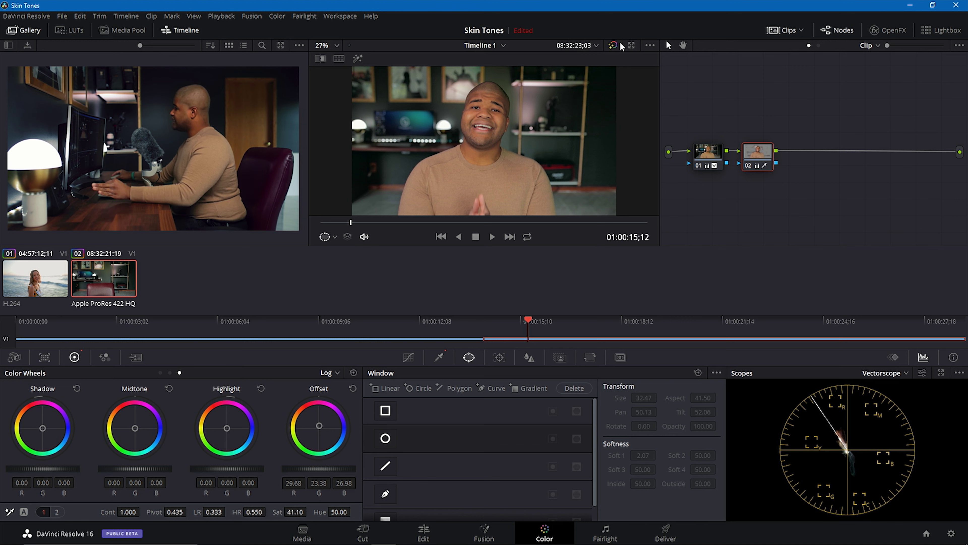
{"action": "left_click", "coordinate": [613, 45]}
{"action": "left_click", "coordinate": [613, 45]}
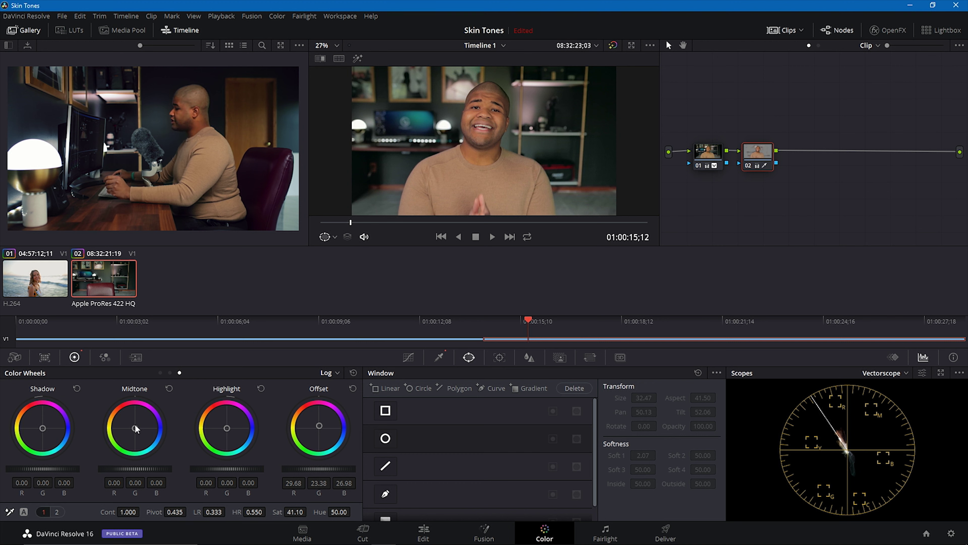
{"action": "left_click_drag", "start_coordinate": [135, 428], "coordinate": [132, 426]}
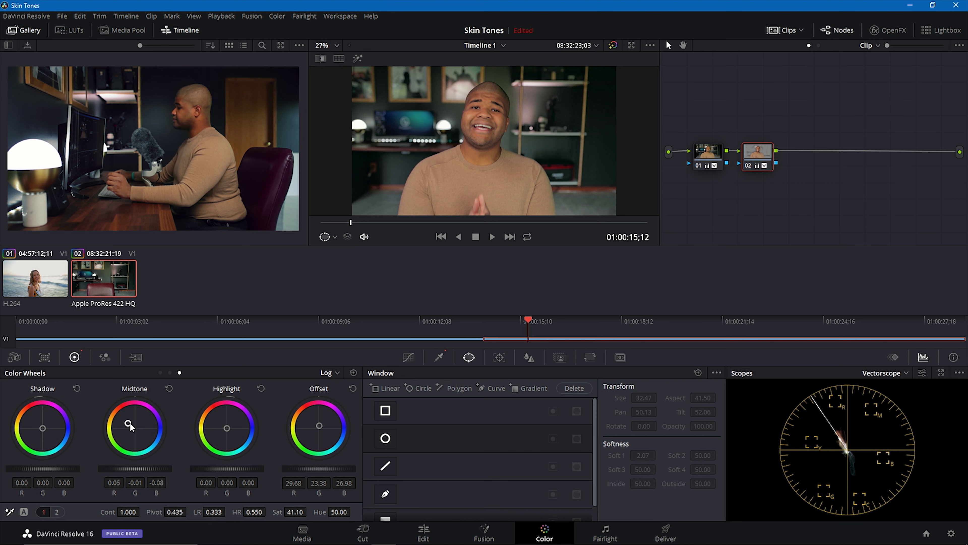
Step: Isolate the face, then warm skin midtones to 0.08, -0.01, -0.15 and shadows to 0.09, -0.03, -0.04
{"action": "left_click", "coordinate": [385, 438]}
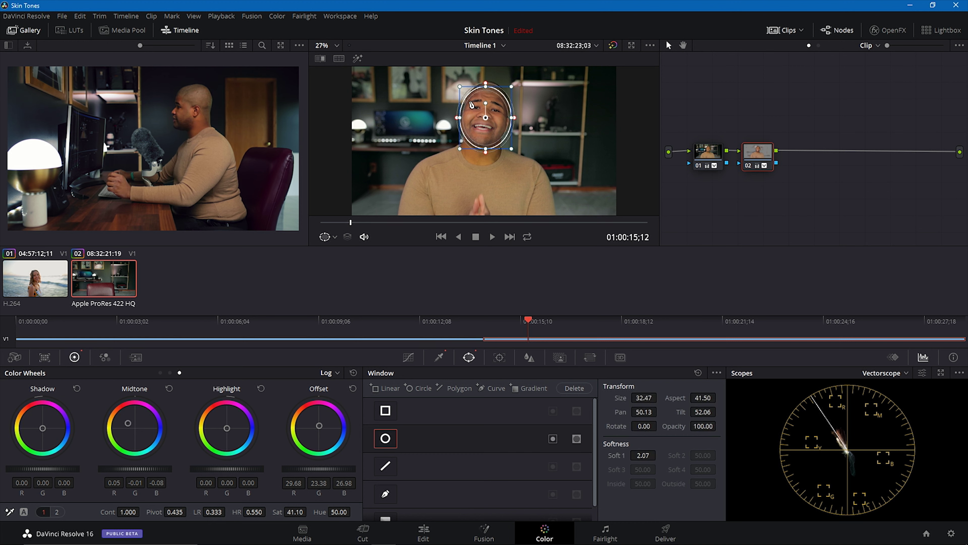
{"action": "left_click", "coordinate": [357, 59]}
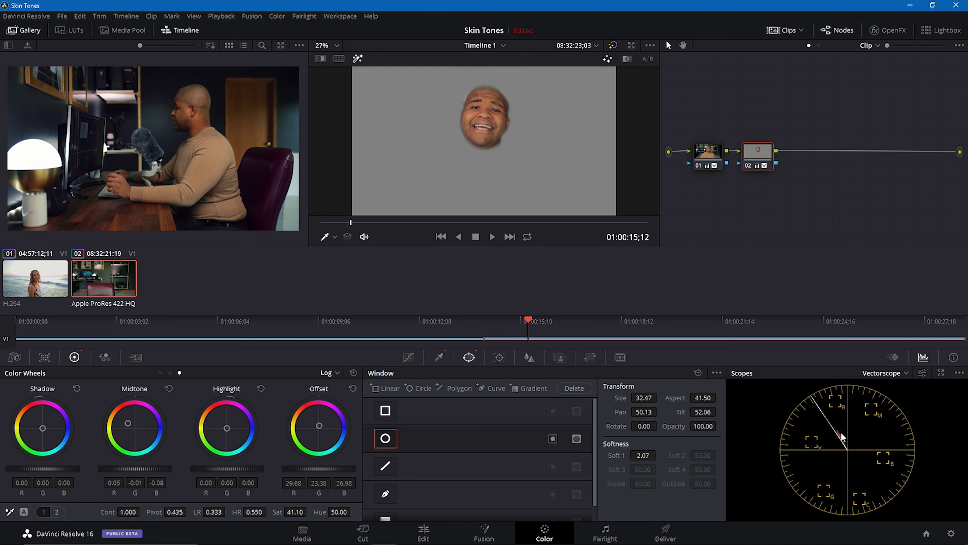
{"action": "mouse_move", "coordinate": [132, 423]}
{"action": "left_mouse_down"}
{"action": "mouse_move", "coordinate": [162, 438]}
{"action": "mouse_move", "coordinate": [118, 421]}
{"action": "left_mouse_up"}
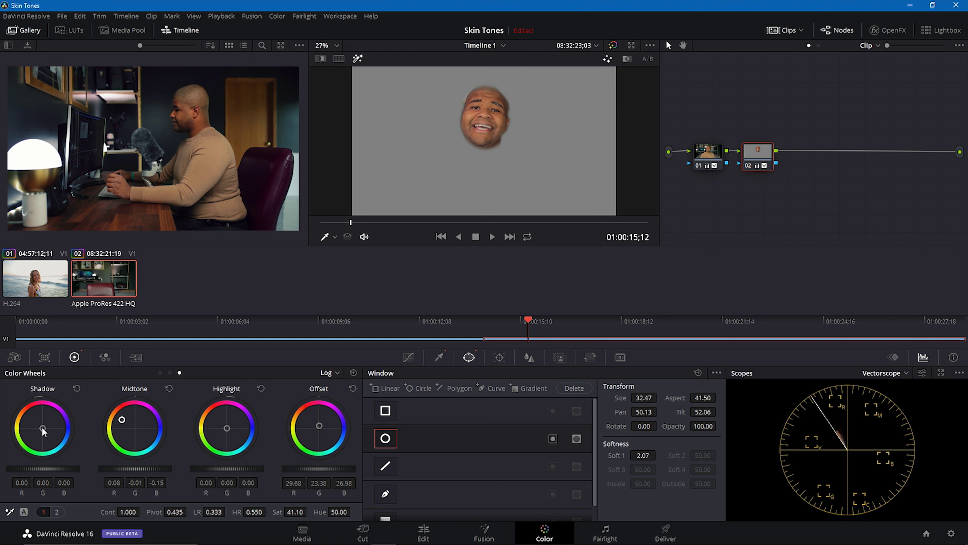
{"action": "left_click_drag", "start_coordinate": [43, 427], "coordinate": [42, 427]}
Step: With the face circle and Highlight off, lower the low-range boundary and trim the high range
{"action": "left_click", "coordinate": [385, 438]}
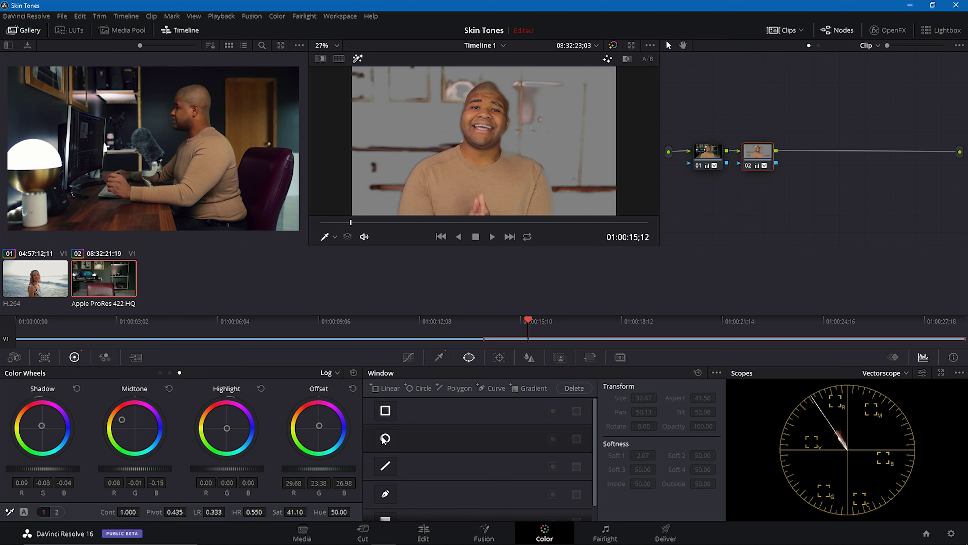
{"action": "left_click", "coordinate": [357, 59]}
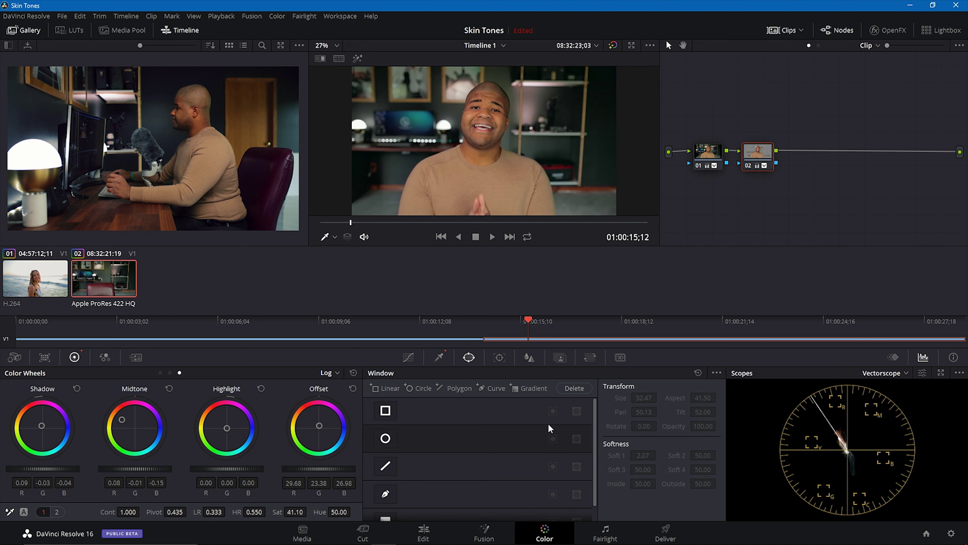
{"action": "left_click_drag", "start_coordinate": [212, 512], "coordinate": [202, 512]}
{"action": "left_click_drag", "start_coordinate": [213, 512], "coordinate": [229, 512]}
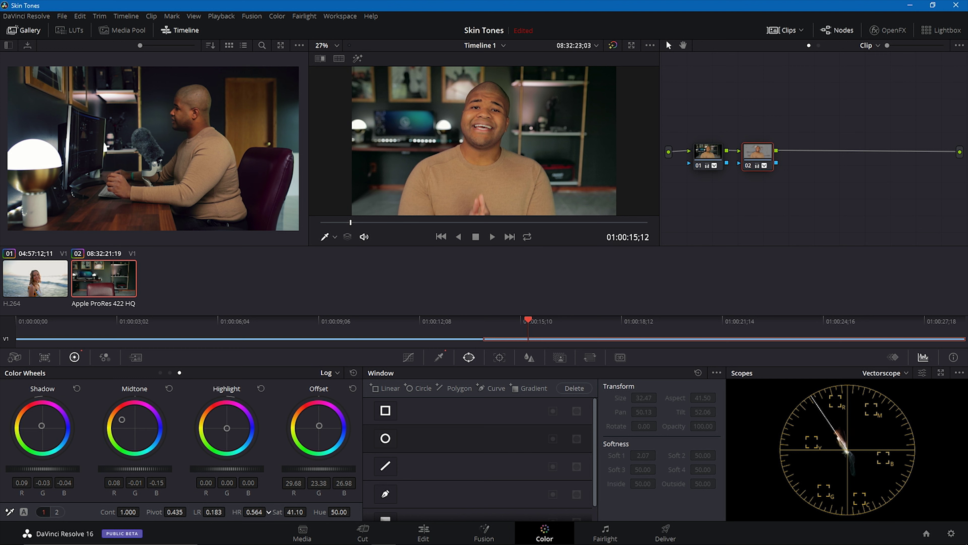
{"action": "left_click_drag", "start_coordinate": [269, 512], "coordinate": [269, 510]}
Step: Cool the skin highlights to -0.09, 0.02, 0.09, keeping Offset at 29.68, 23.38, 26.98
{"action": "left_click_drag", "start_coordinate": [227, 429], "coordinate": [230, 429]}
{"action": "left_click", "coordinate": [613, 45]}
{"action": "left_click", "coordinate": [613, 45]}
{"action": "left_click", "coordinate": [353, 388]}
{"action": "key", "text": "ctrl+z"}
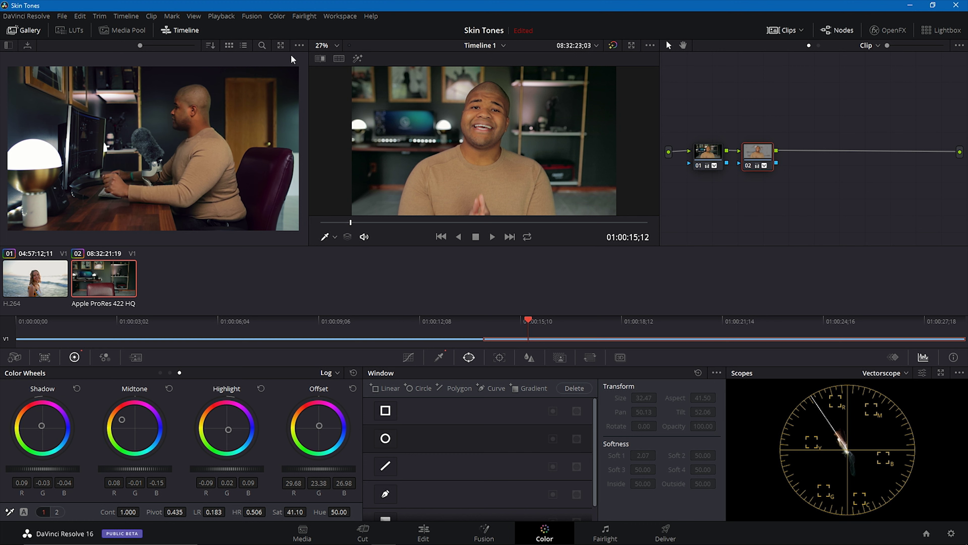
Step: Shift face highlights to 0.02, -0.01, 0.04 and remove the circle limit on node 02's correction
{"action": "left_click", "coordinate": [358, 58]}
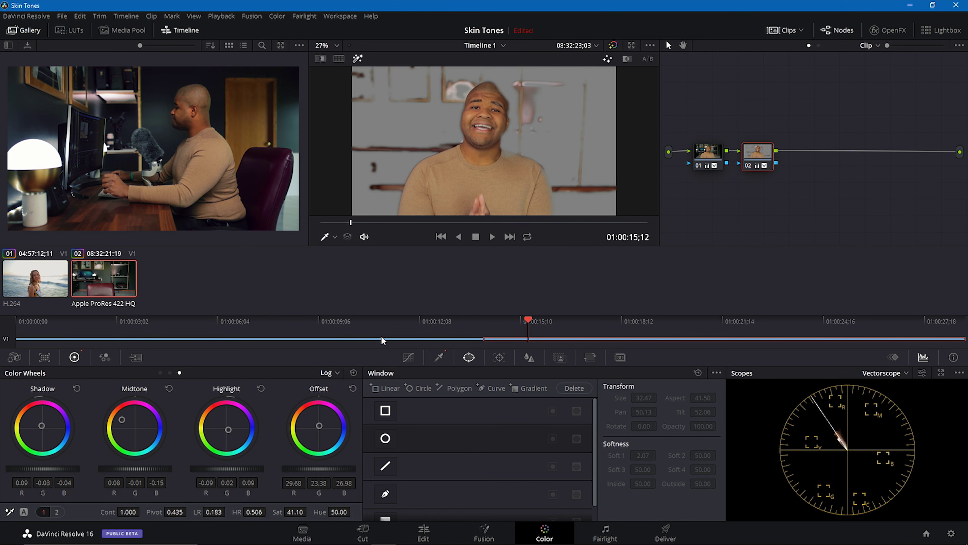
{"action": "left_click", "coordinate": [386, 438]}
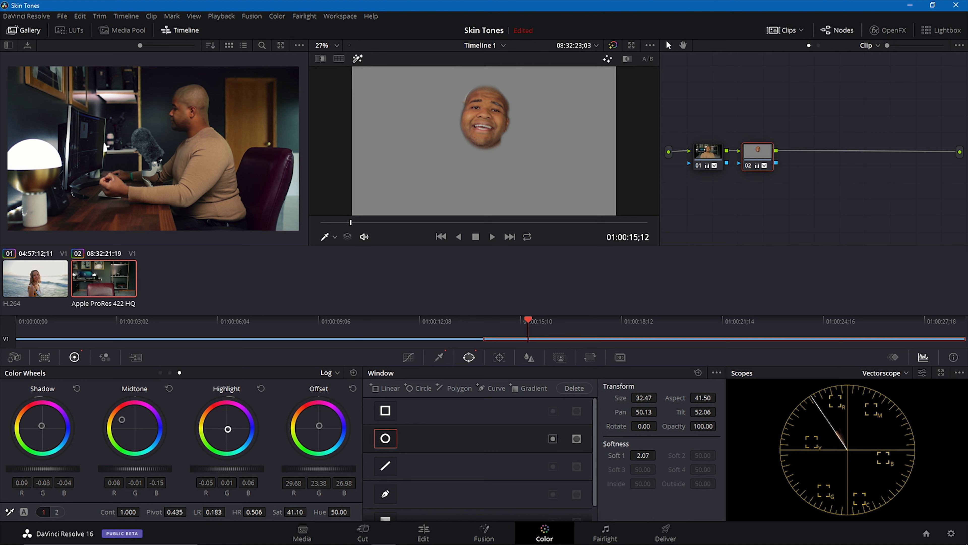
{"action": "left_click_drag", "start_coordinate": [228, 429], "coordinate": [227, 427]}
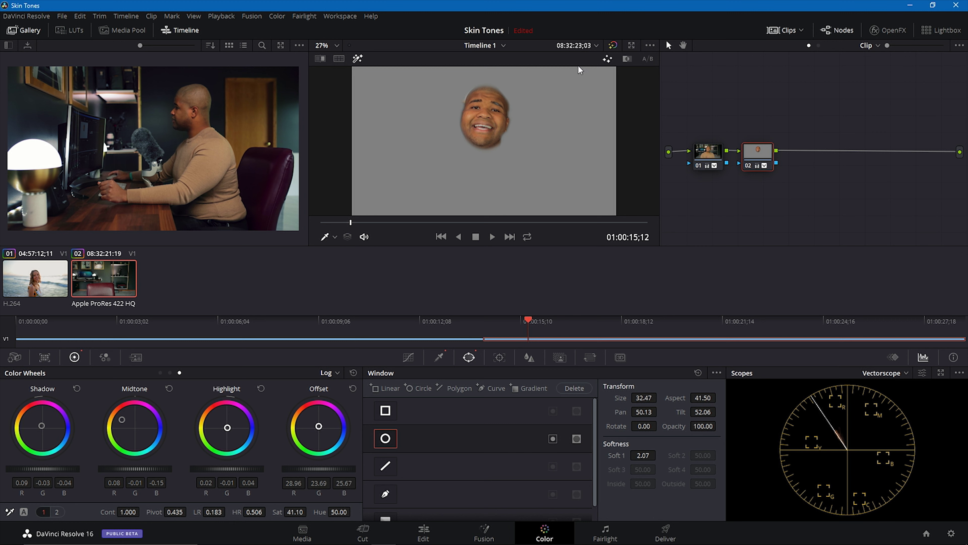
{"action": "left_click", "coordinate": [385, 438]}
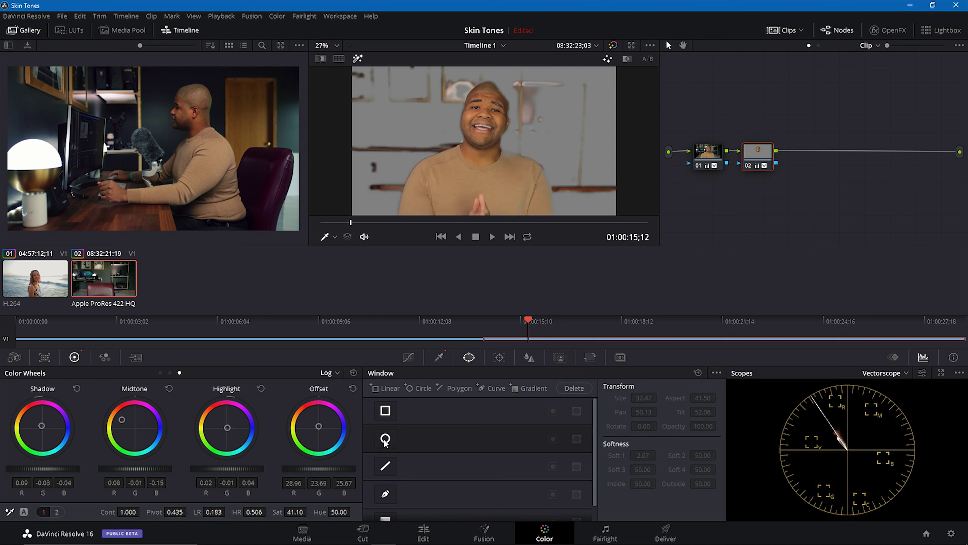
{"action": "left_click", "coordinate": [357, 59]}
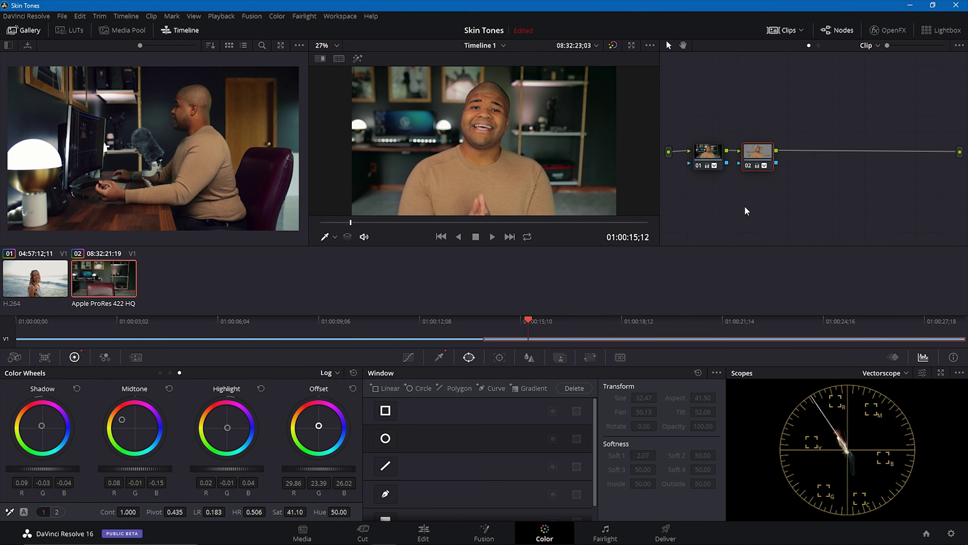
Step: Add two corrector nodes, 03 and 04, plus a Layer Mixer node to the graph
{"action": "right_click", "coordinate": [856, 112]}
{"action": "mouse_move", "coordinate": [882, 128]}
{"action": "left_click", "coordinate": [815, 134]}
{"action": "right_click", "coordinate": [864, 175]}
{"action": "mouse_move", "coordinate": [859, 190]}
{"action": "left_click", "coordinate": [812, 190]}
{"action": "right_click", "coordinate": [923, 125]}
{"action": "mouse_move", "coordinate": [933, 145]}
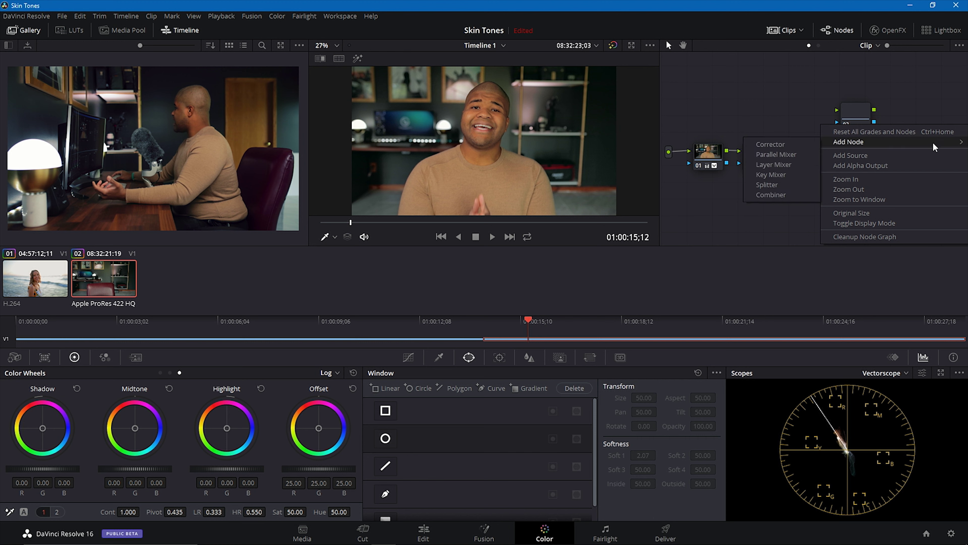
{"action": "key", "text": "alt+s"}
{"action": "mouse_move", "coordinate": [836, 140]}
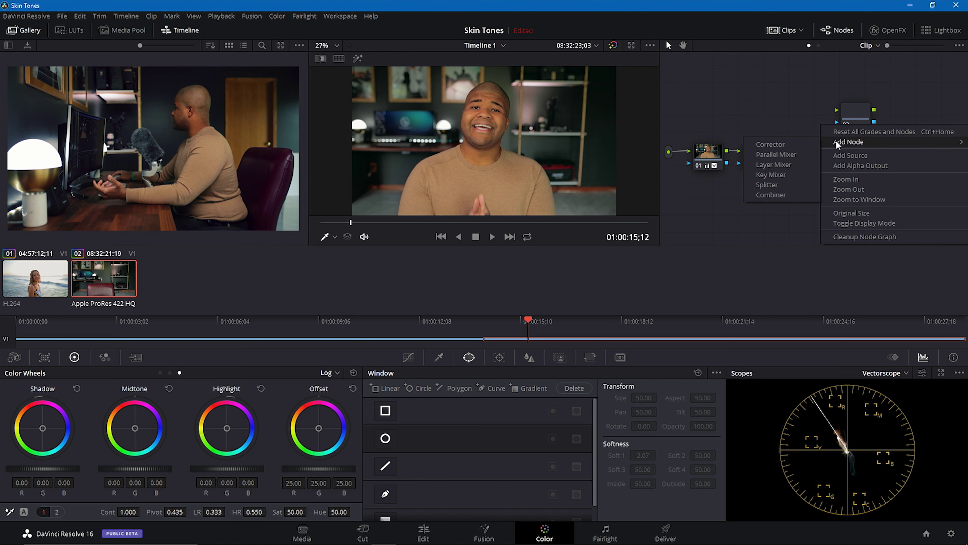
{"action": "left_click", "coordinate": [804, 163]}
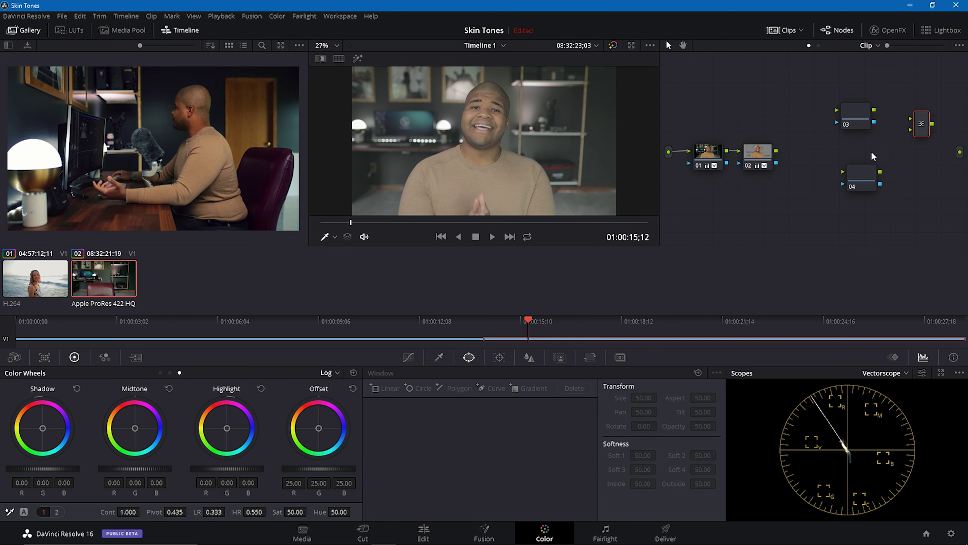
Step: Feed node 02 into nodes 03 and 04, and connect the mixer to the output
{"action": "left_click", "coordinate": [854, 176]}
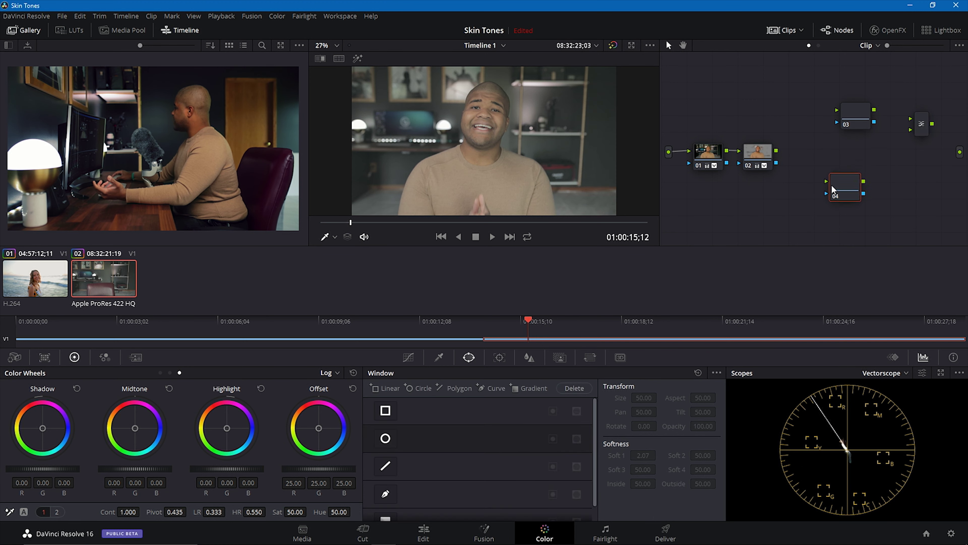
{"action": "left_click_drag", "start_coordinate": [826, 182], "coordinate": [874, 110]}
{"action": "left_click_drag", "start_coordinate": [926, 130], "coordinate": [924, 154]}
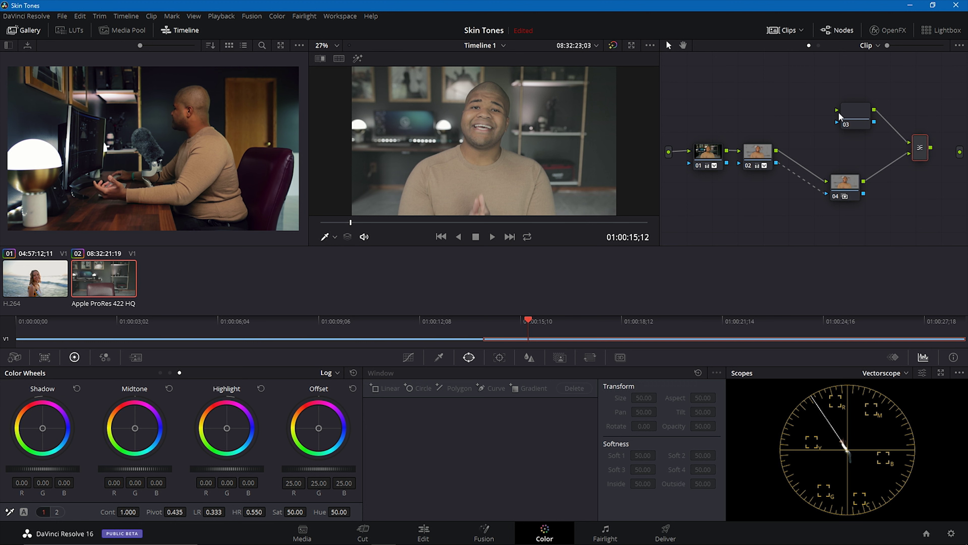
{"action": "left_click_drag", "start_coordinate": [837, 111], "coordinate": [776, 150]}
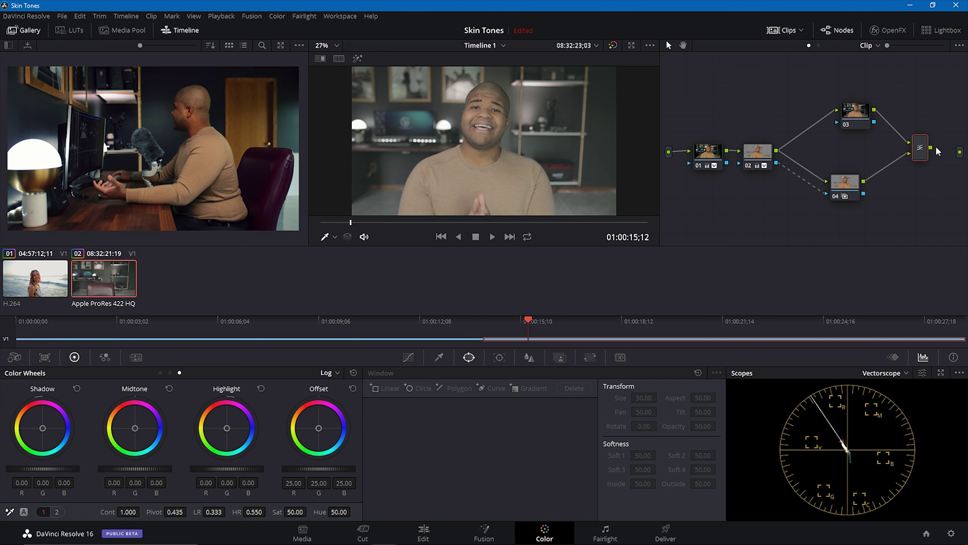
{"action": "left_click_drag", "start_coordinate": [955, 156], "coordinate": [960, 152]}
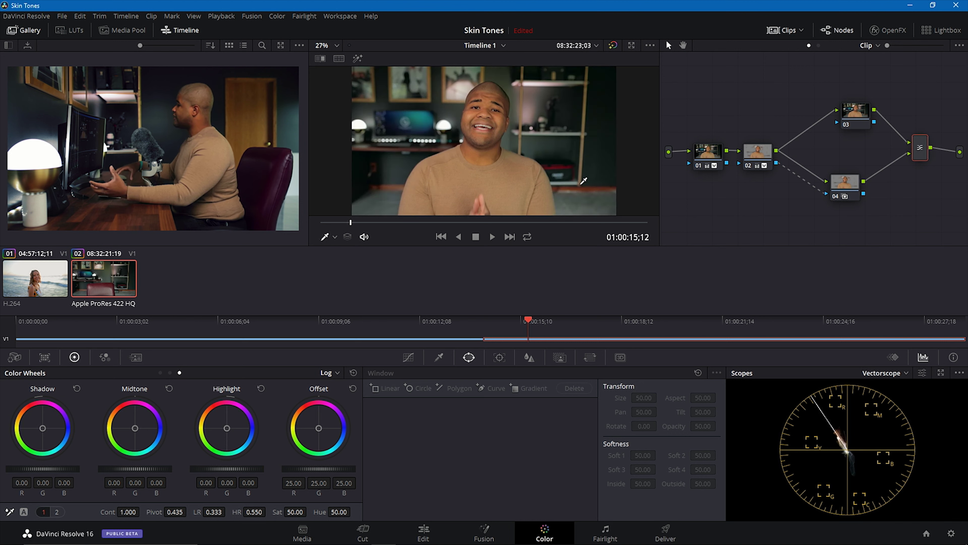
Step: On node 03, pull the red curve down in the shadows
{"action": "left_click", "coordinate": [856, 111]}
{"action": "left_click", "coordinate": [438, 357]}
{"action": "left_click", "coordinate": [408, 357]}
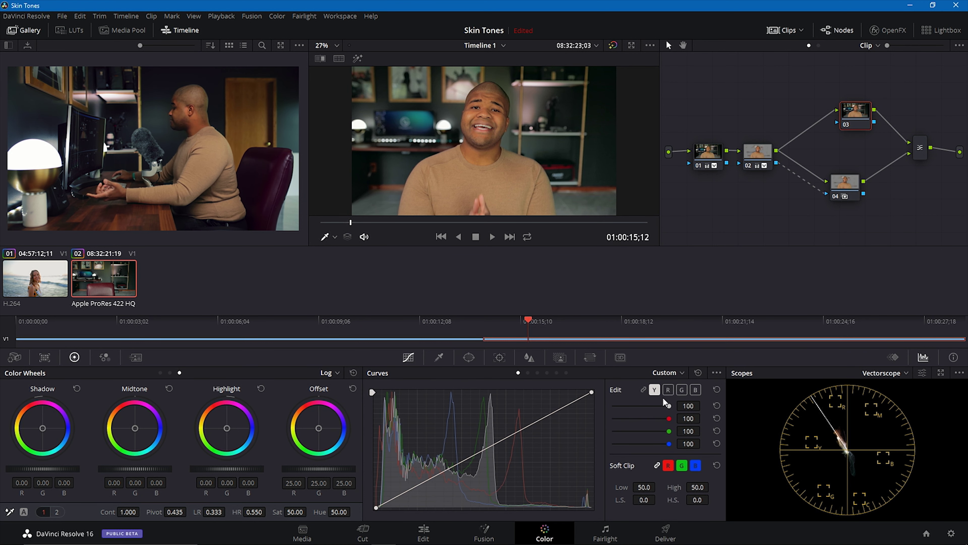
{"action": "left_click", "coordinate": [668, 389]}
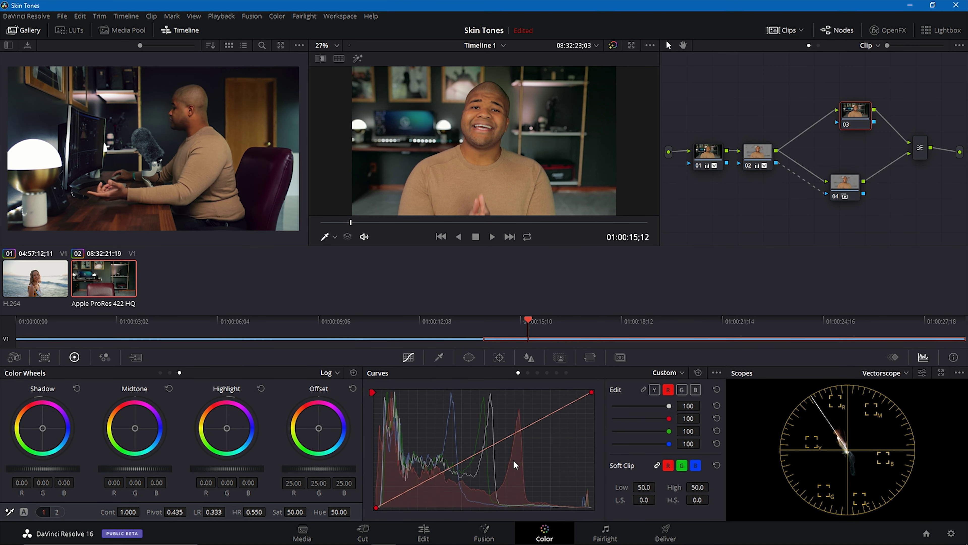
{"action": "left_click_drag", "start_coordinate": [417, 483], "coordinate": [417, 494]}
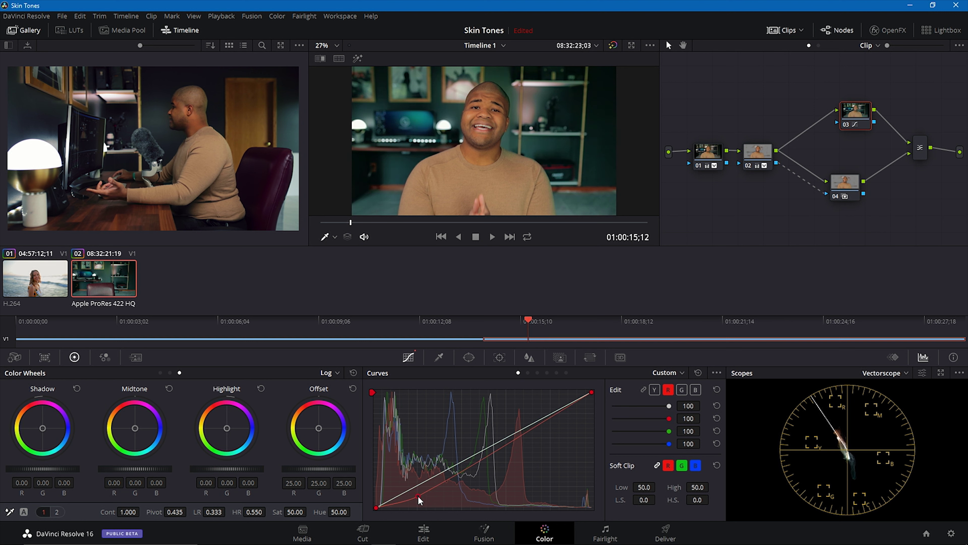
Step: Lift the blue curve in the lower range with two control points
{"action": "left_click", "coordinate": [695, 389]}
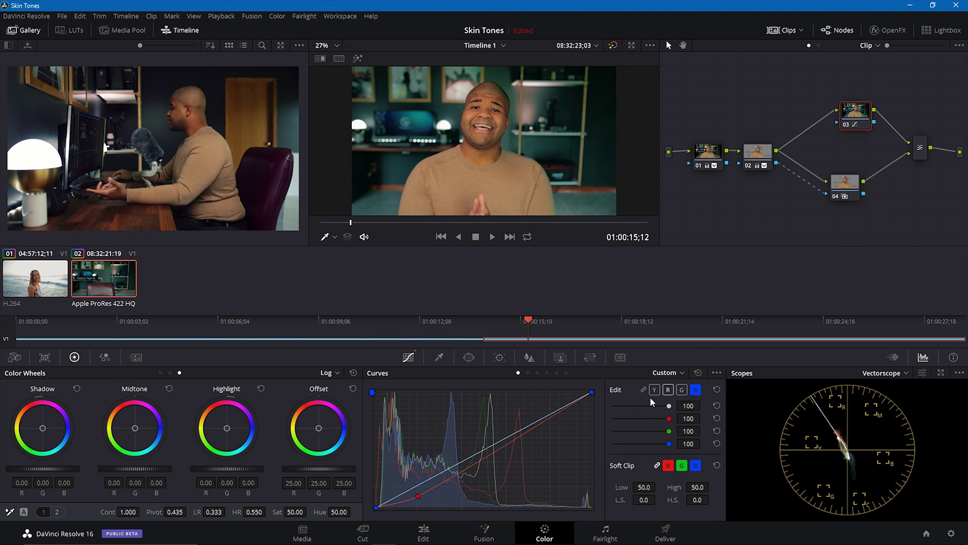
{"action": "left_click", "coordinate": [419, 482]}
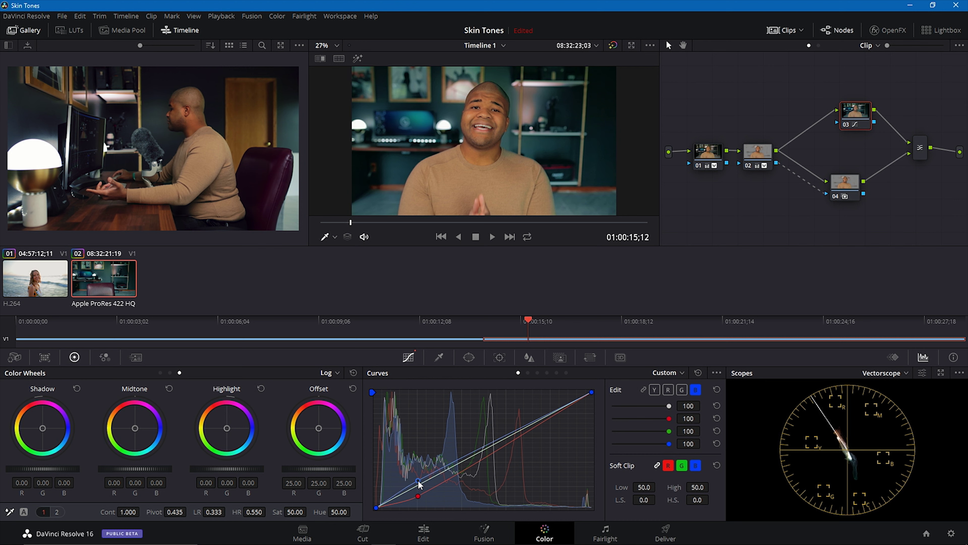
{"action": "left_click_drag", "start_coordinate": [419, 487], "coordinate": [419, 483]}
{"action": "left_click", "coordinate": [419, 484]}
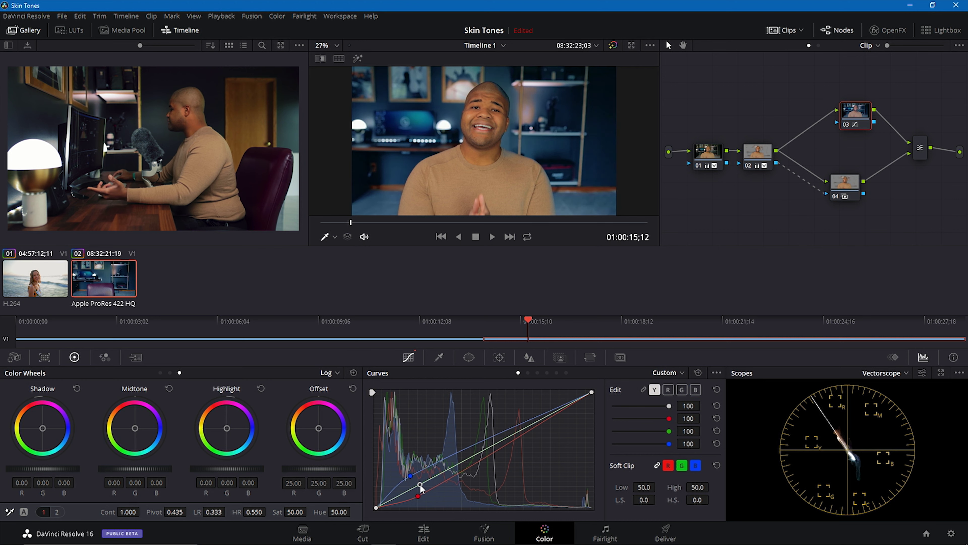
{"action": "key", "text": "ctrl+z"}
{"action": "key", "text": "ctrl+z"}
{"action": "key", "text": "ctrl+z"}
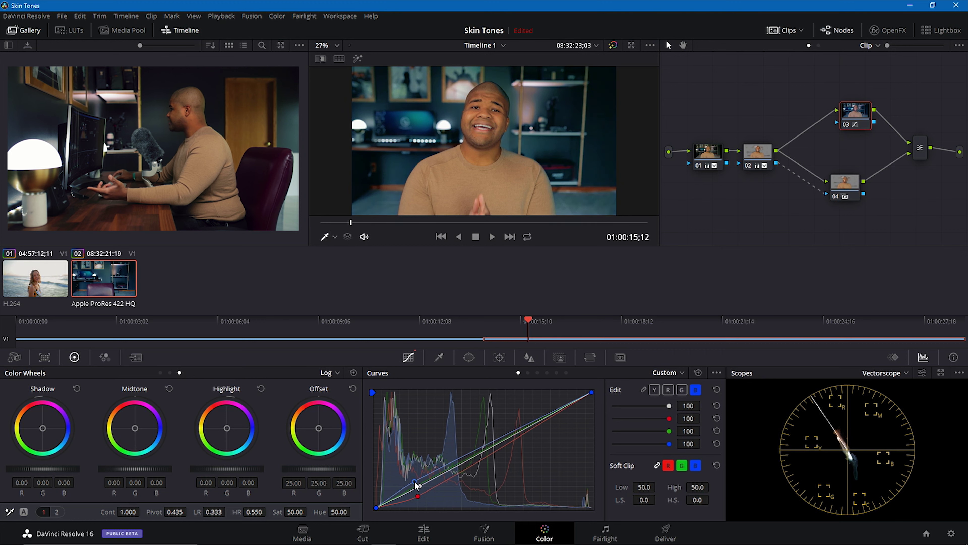
{"action": "left_click_drag", "start_coordinate": [415, 485], "coordinate": [417, 484]}
{"action": "left_click", "coordinate": [475, 454]}
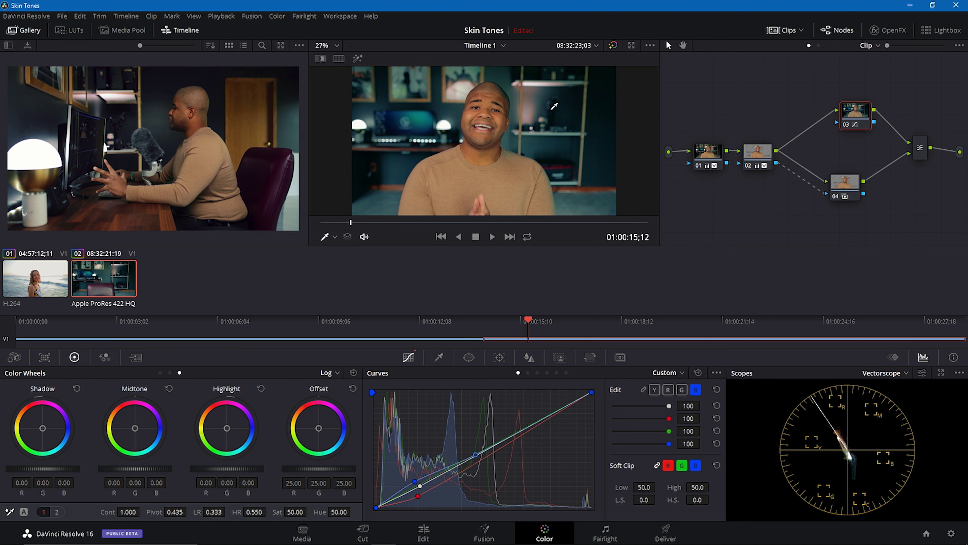
Step: On node 02, draw an inverted four-point Curve window over the shelf right of the head
{"action": "left_click", "coordinate": [767, 154]}
{"action": "left_click", "coordinate": [359, 61]}
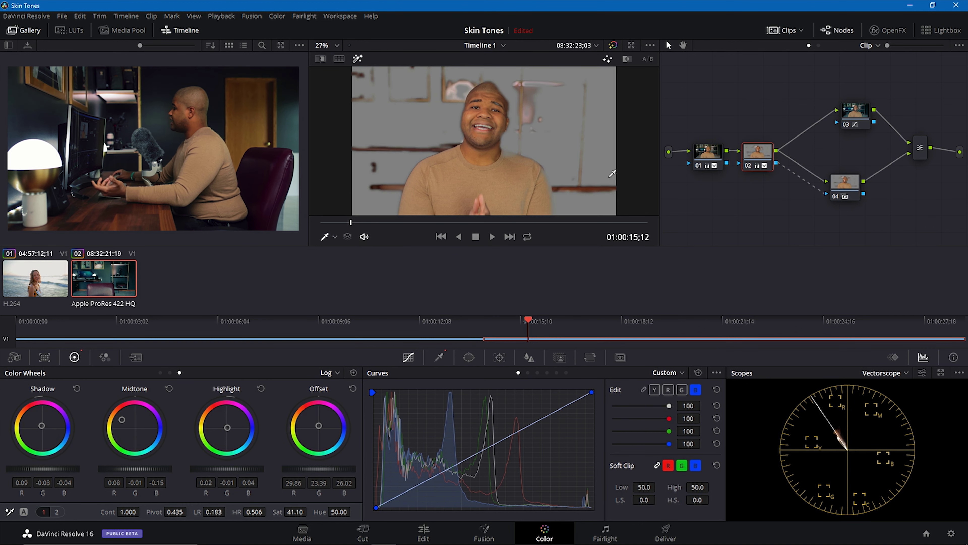
{"action": "left_click", "coordinate": [438, 358]}
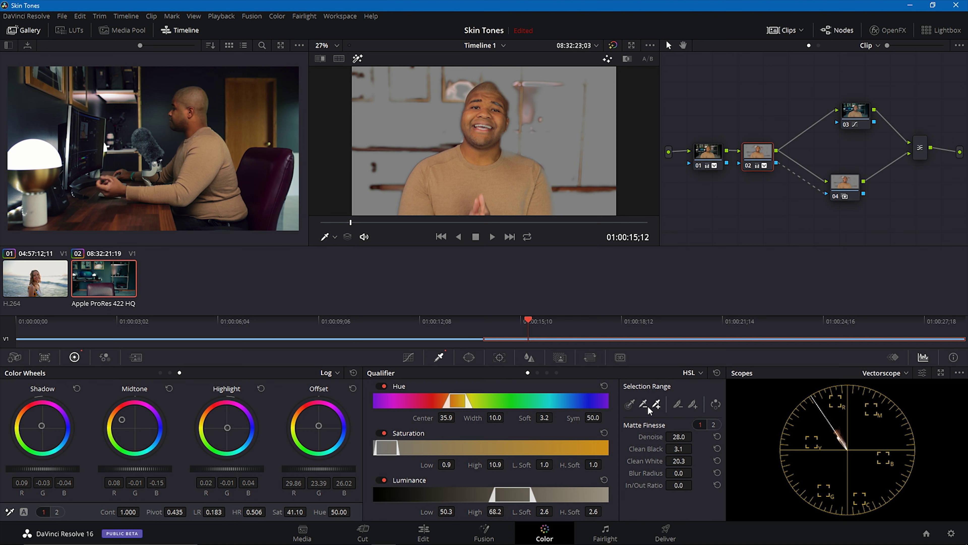
{"action": "left_click", "coordinate": [468, 357]}
{"action": "left_click", "coordinate": [385, 494]}
{"action": "left_click", "coordinate": [512, 82]}
{"action": "left_click", "coordinate": [570, 78]}
{"action": "left_click", "coordinate": [547, 136]}
{"action": "left_click", "coordinate": [513, 139]}
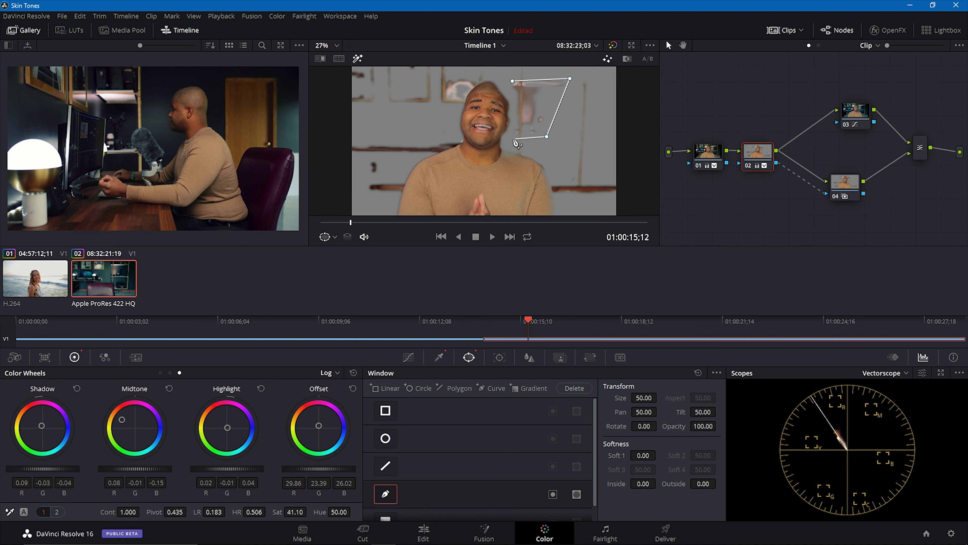
{"action": "left_click", "coordinate": [512, 81]}
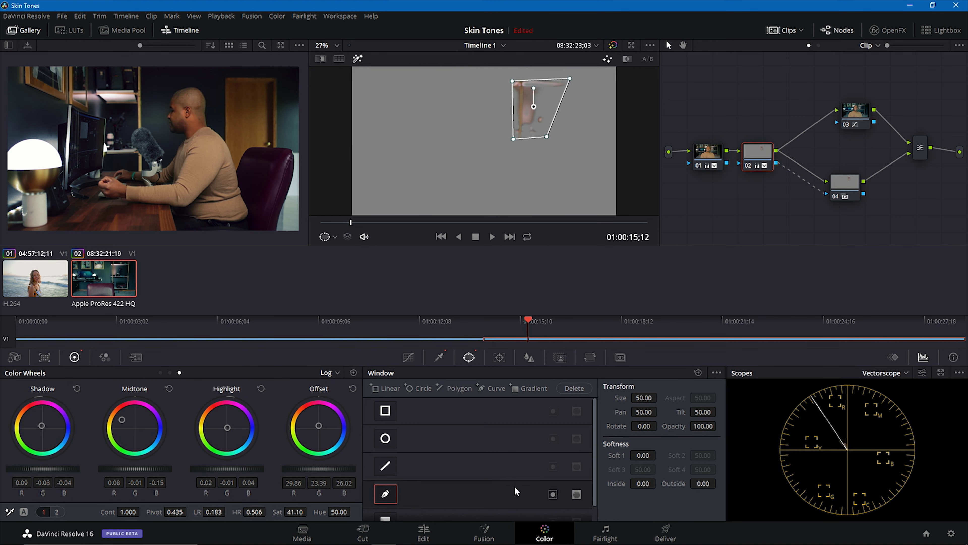
{"action": "left_click", "coordinate": [553, 495]}
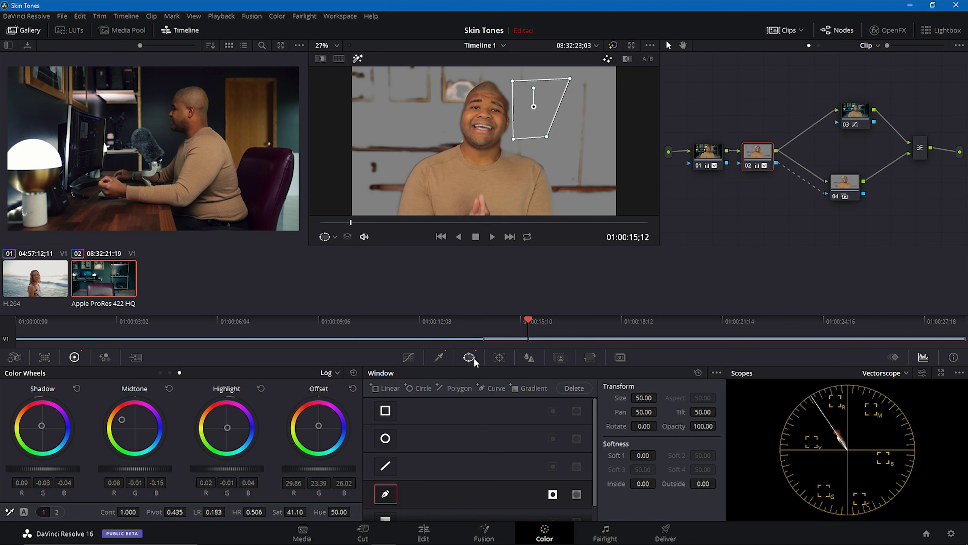
{"action": "left_click", "coordinate": [359, 60]}
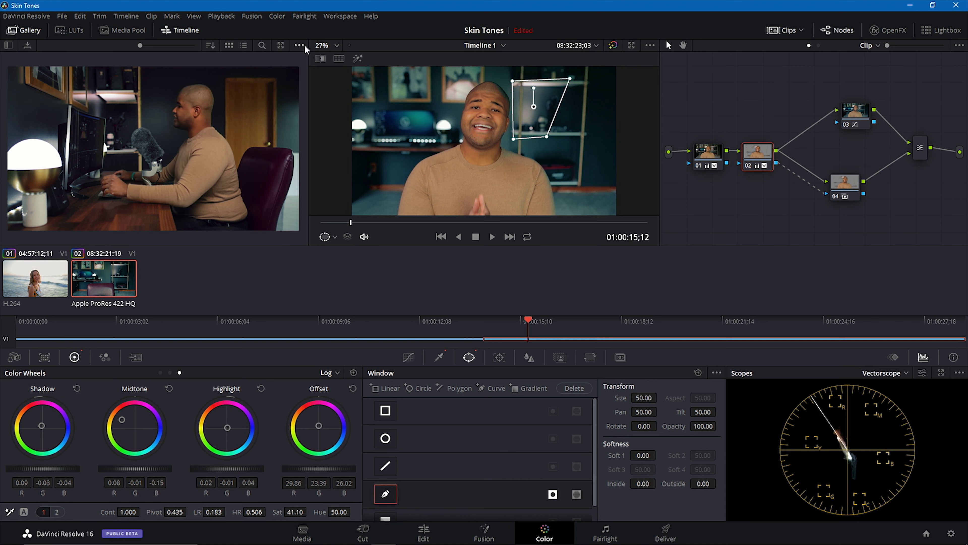
Step: Lower node 02's saturation from 41.10 to 35.70 and compare with grades bypassed
{"action": "left_click", "coordinate": [849, 113]}
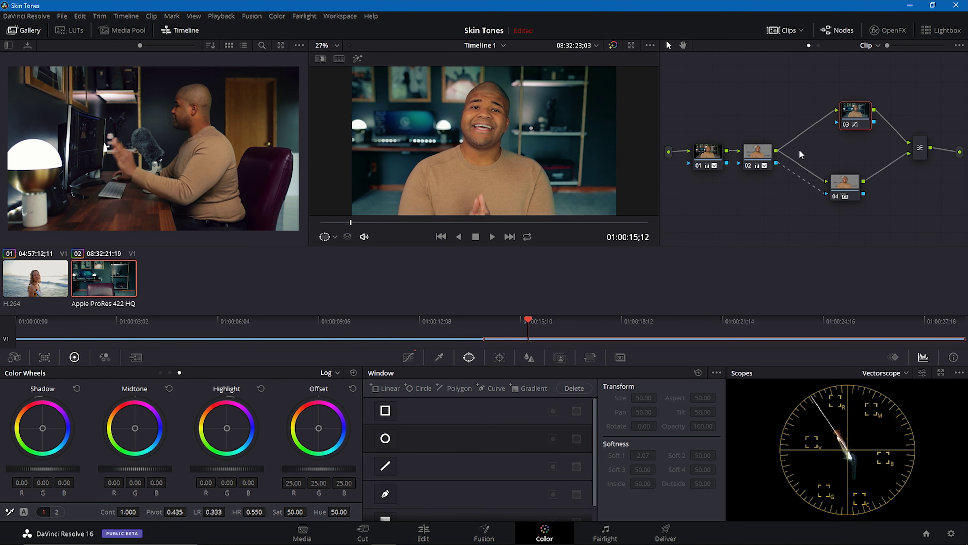
{"action": "left_click", "coordinate": [753, 155]}
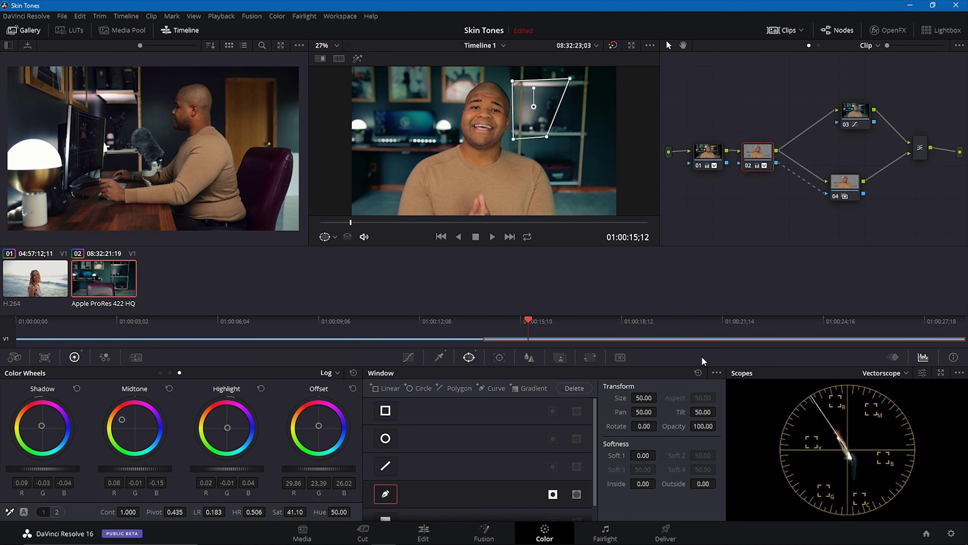
{"action": "left_click", "coordinate": [853, 110]}
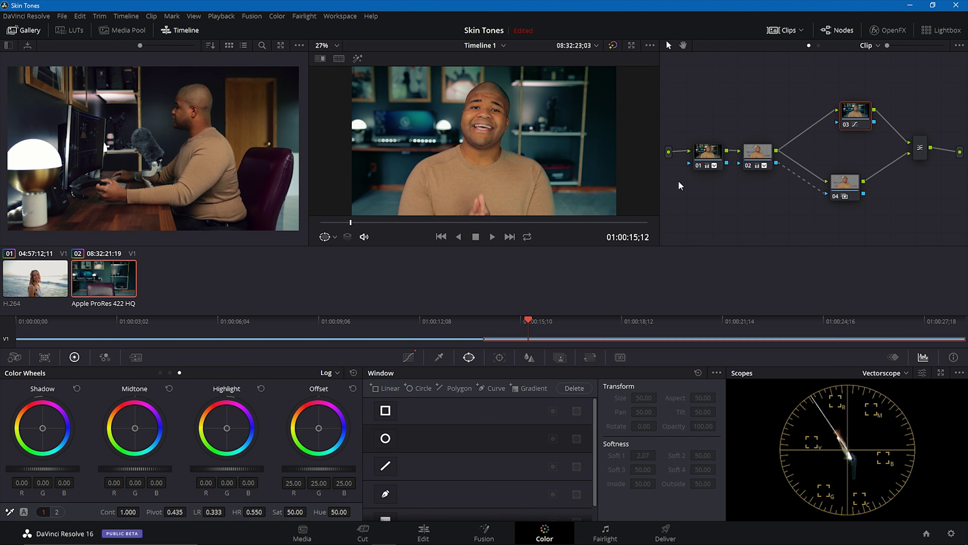
{"action": "left_click", "coordinate": [764, 152]}
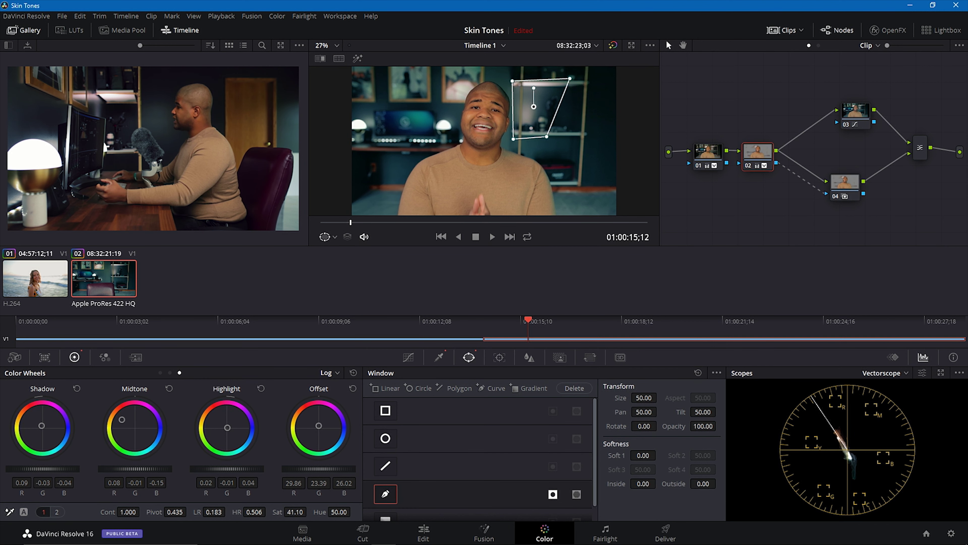
{"action": "left_click_drag", "start_coordinate": [295, 511], "coordinate": [290, 512]}
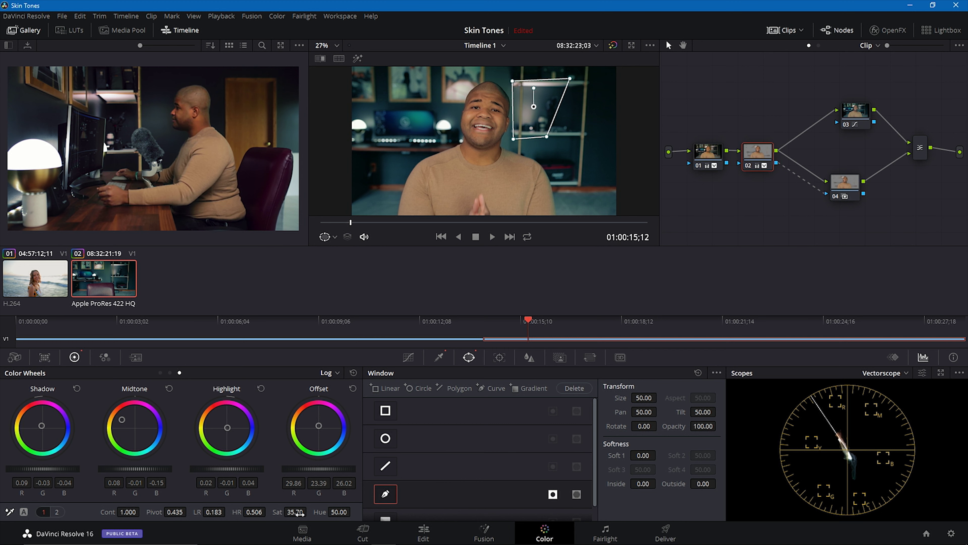
{"action": "left_click", "coordinate": [613, 45]}
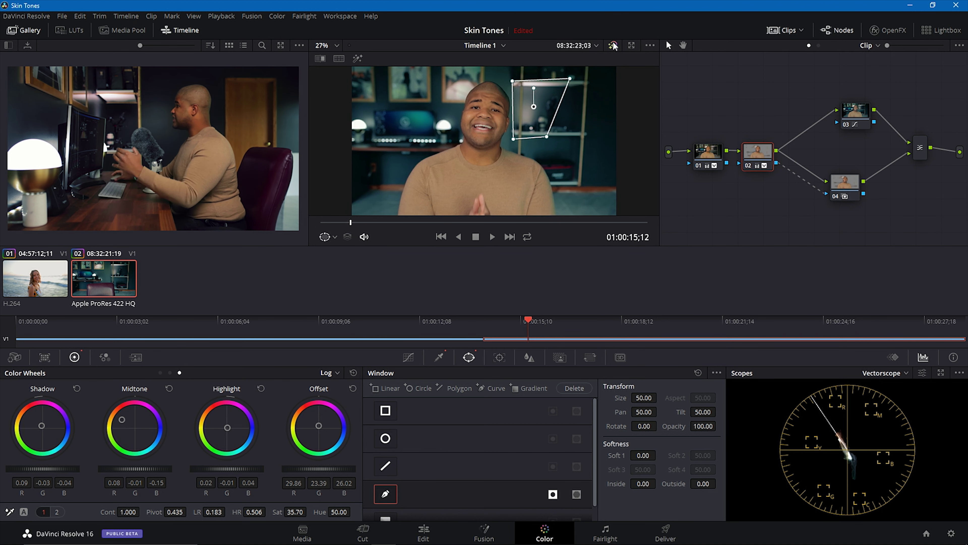